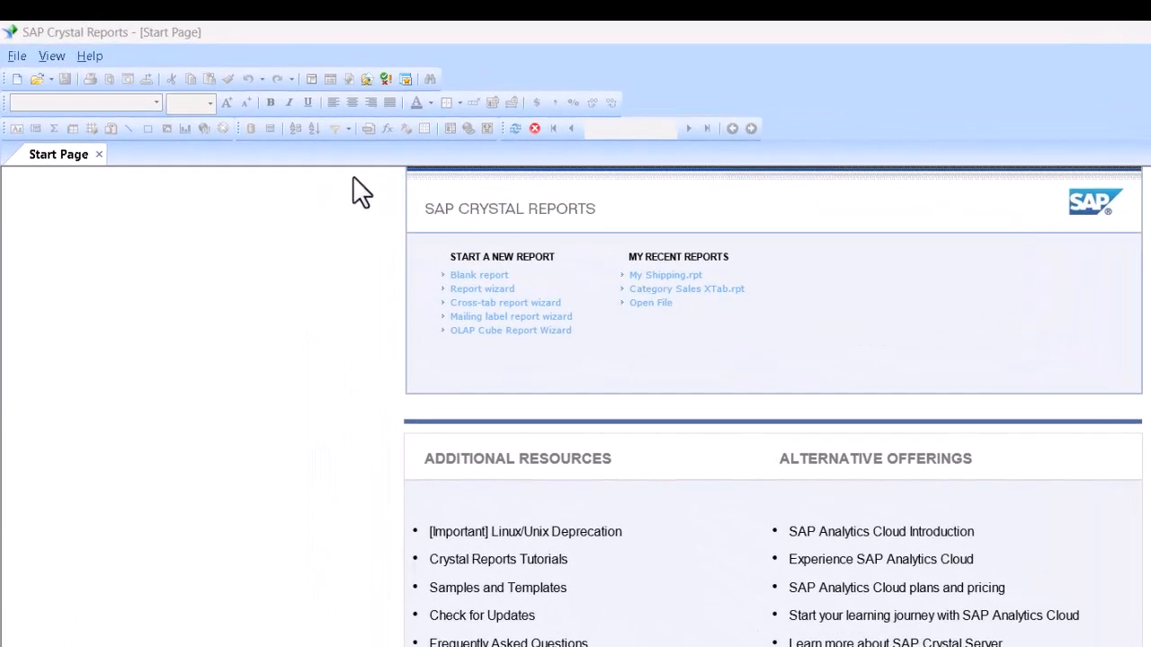
Start a blank report and add the Orders and Employees tables from the Northwind 2008.mdb connection located directly on the Desktop
{"action": "left_click", "coordinate": [16, 57]}
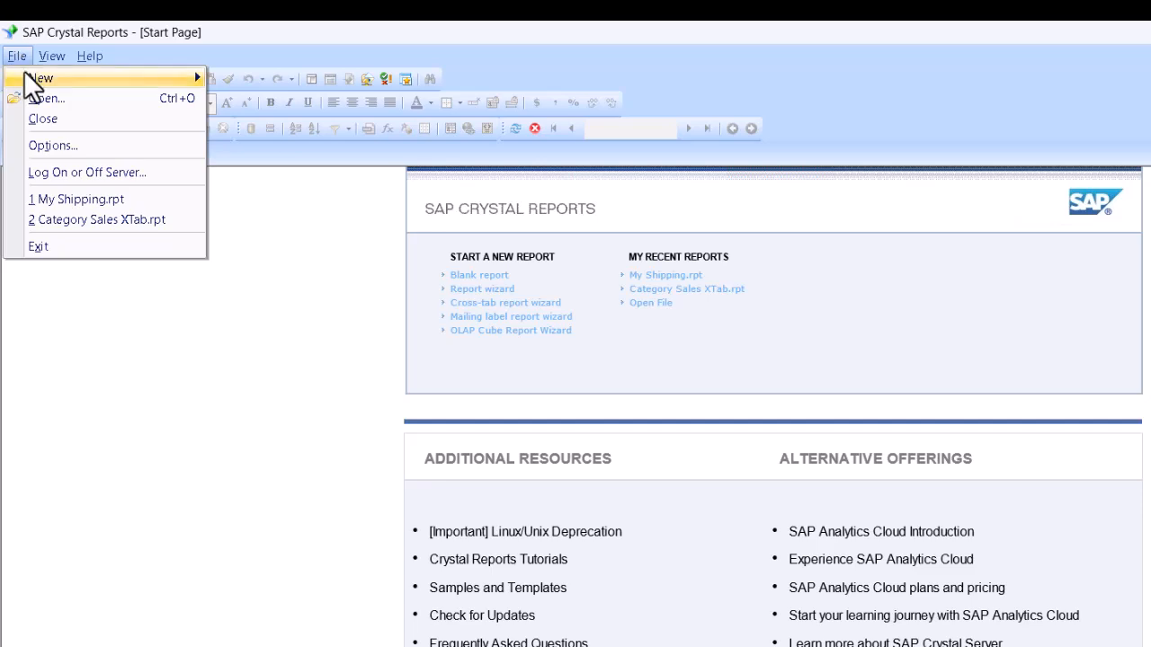
{"action": "mouse_move", "coordinate": [87, 82]}
{"action": "left_click", "coordinate": [279, 101]}
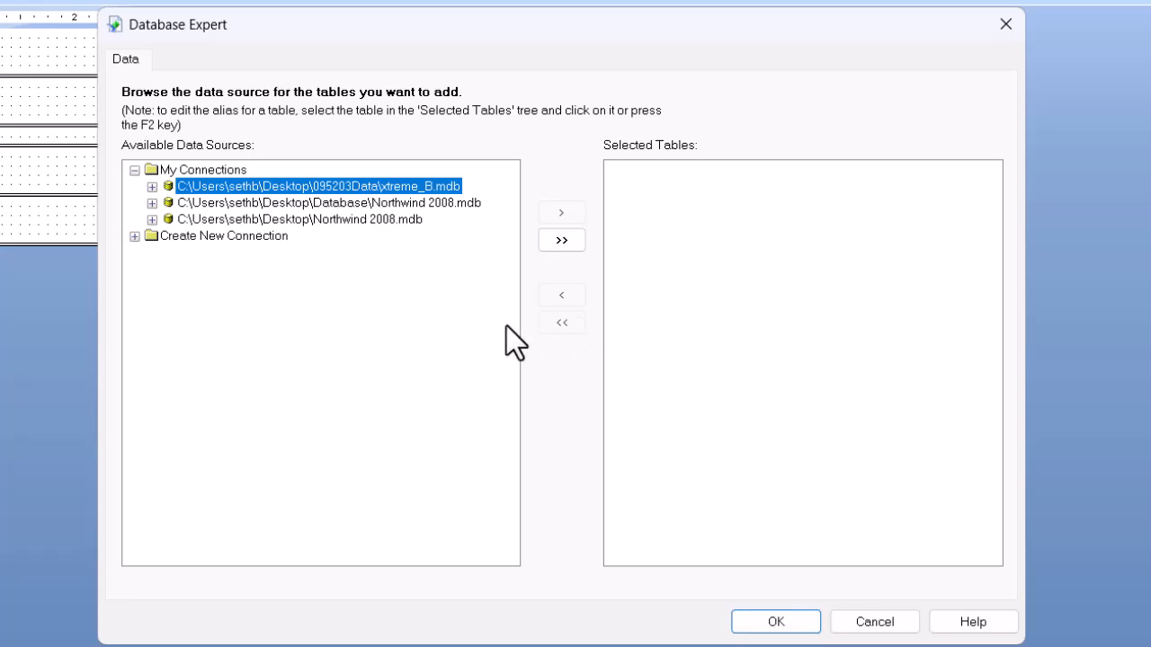
{"action": "left_click", "coordinate": [205, 223]}
{"action": "left_click", "coordinate": [153, 222]}
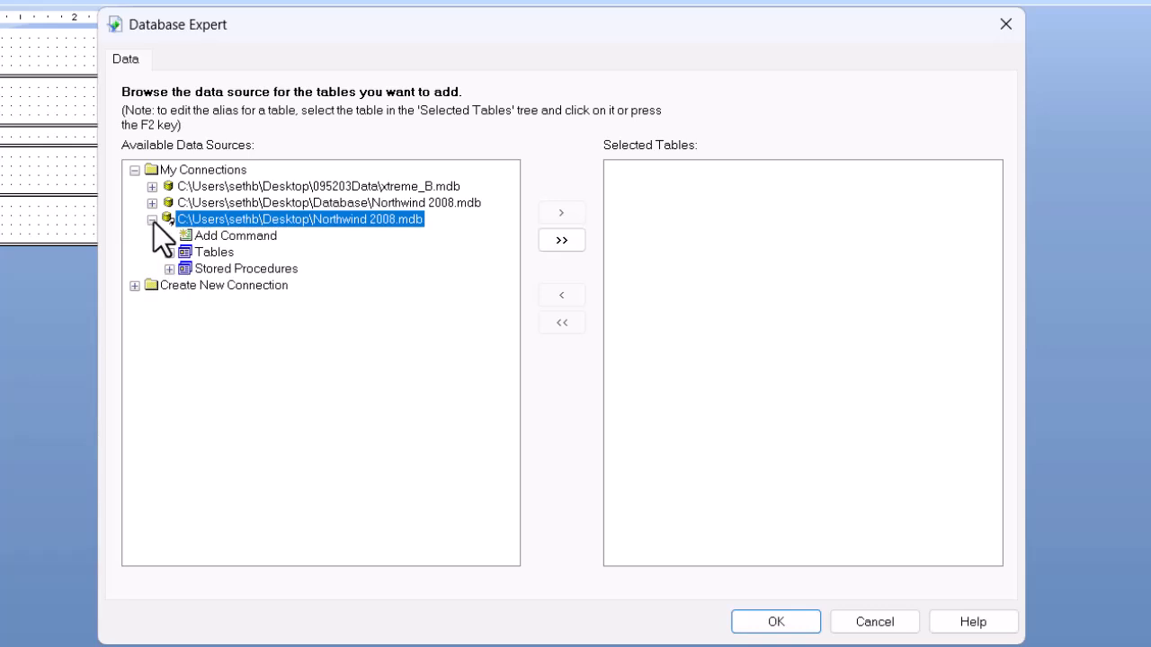
{"action": "left_click", "coordinate": [168, 254]}
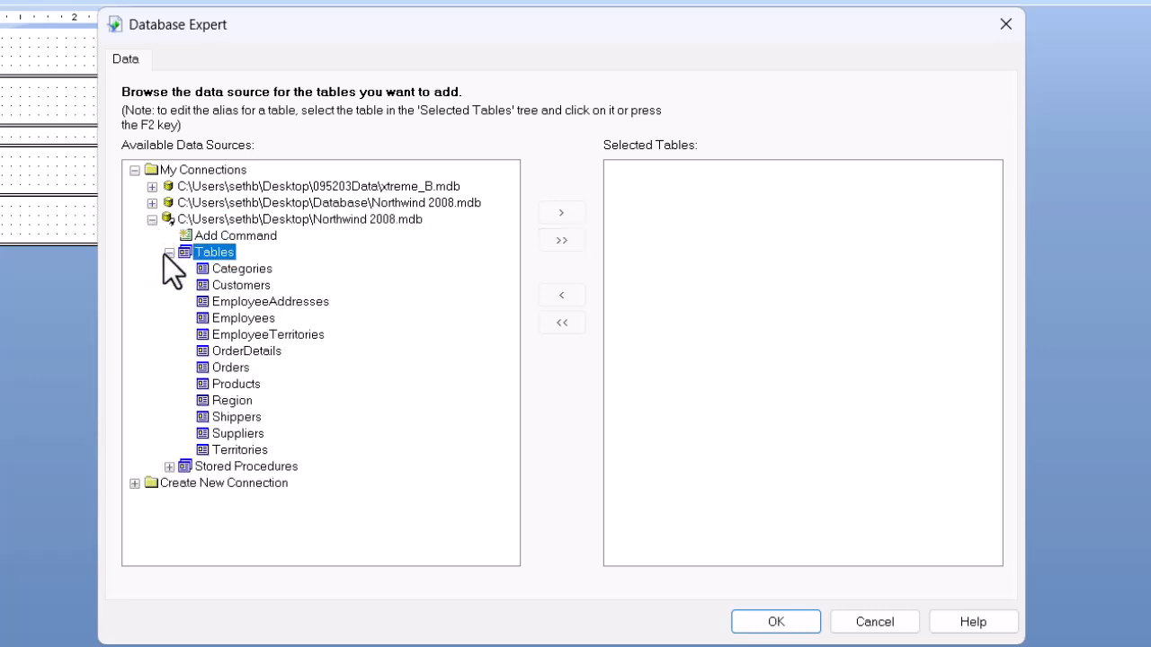
{"action": "double_click", "coordinate": [220, 368]}
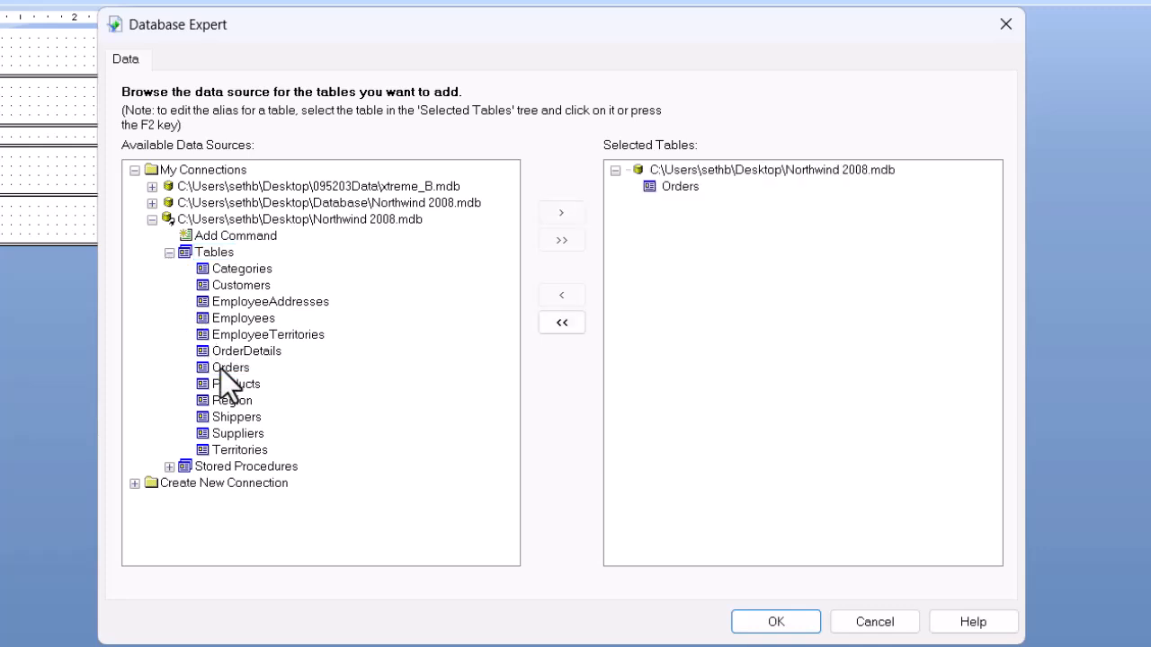
{"action": "double_click", "coordinate": [233, 319]}
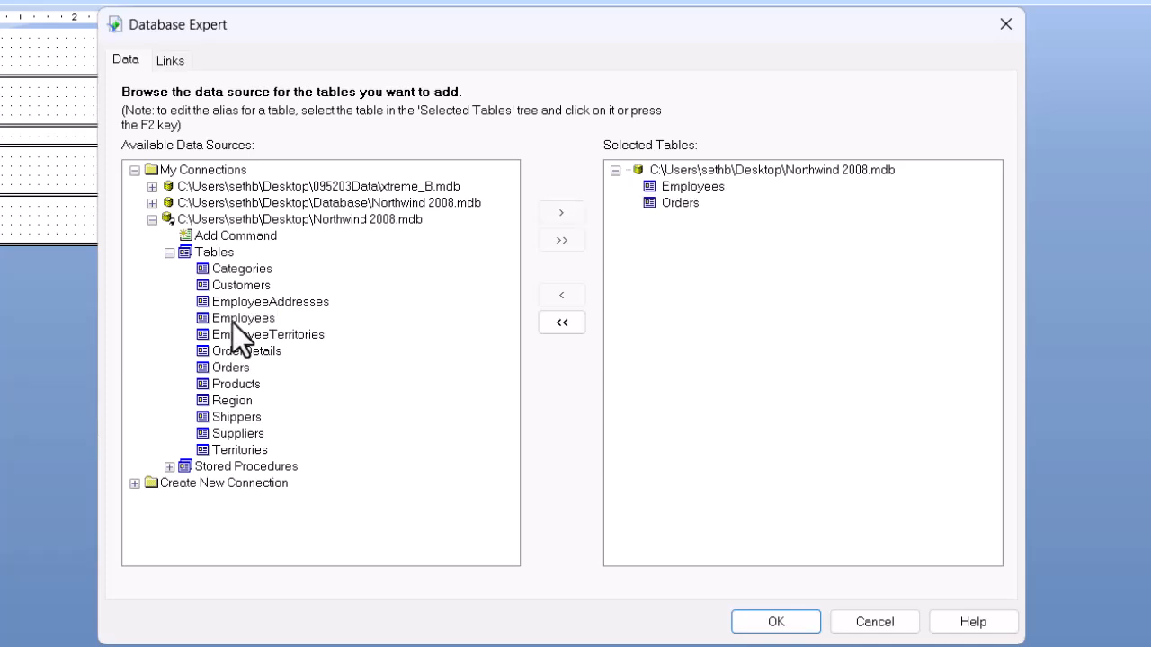
Arrange and enlarge both tables in the link view, link Orders.EmployeeID to Employees.EmployeeID, and accept the data source setup
{"action": "left_click", "coordinate": [171, 63]}
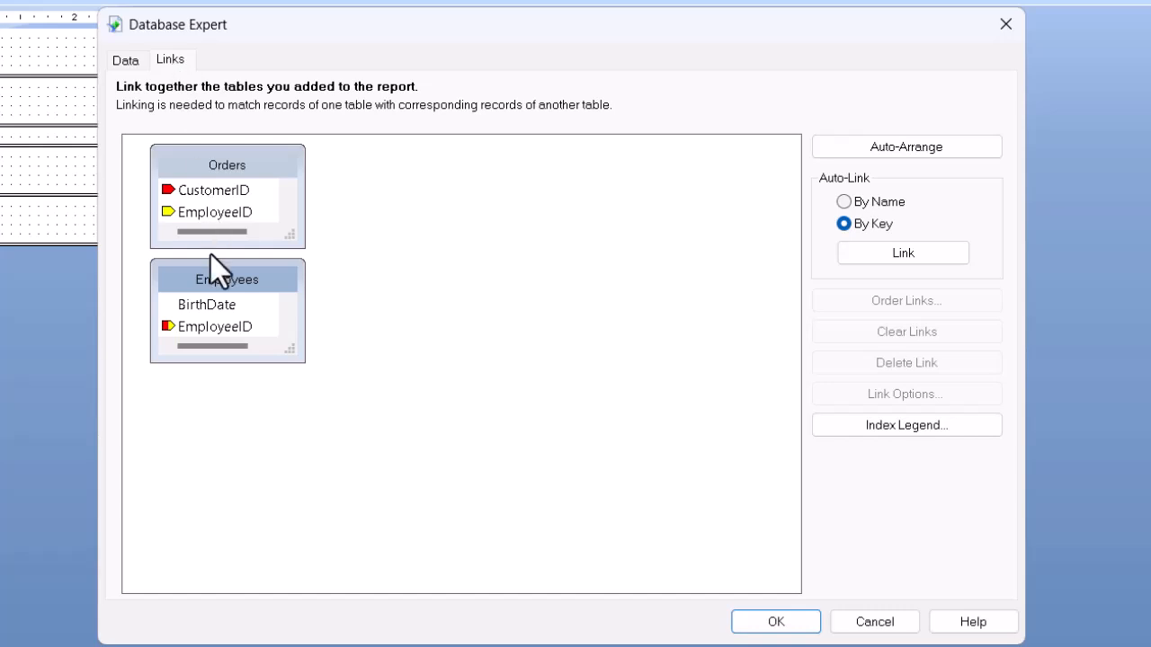
{"action": "left_click_drag", "start_coordinate": [220, 280], "coordinate": [456, 169]}
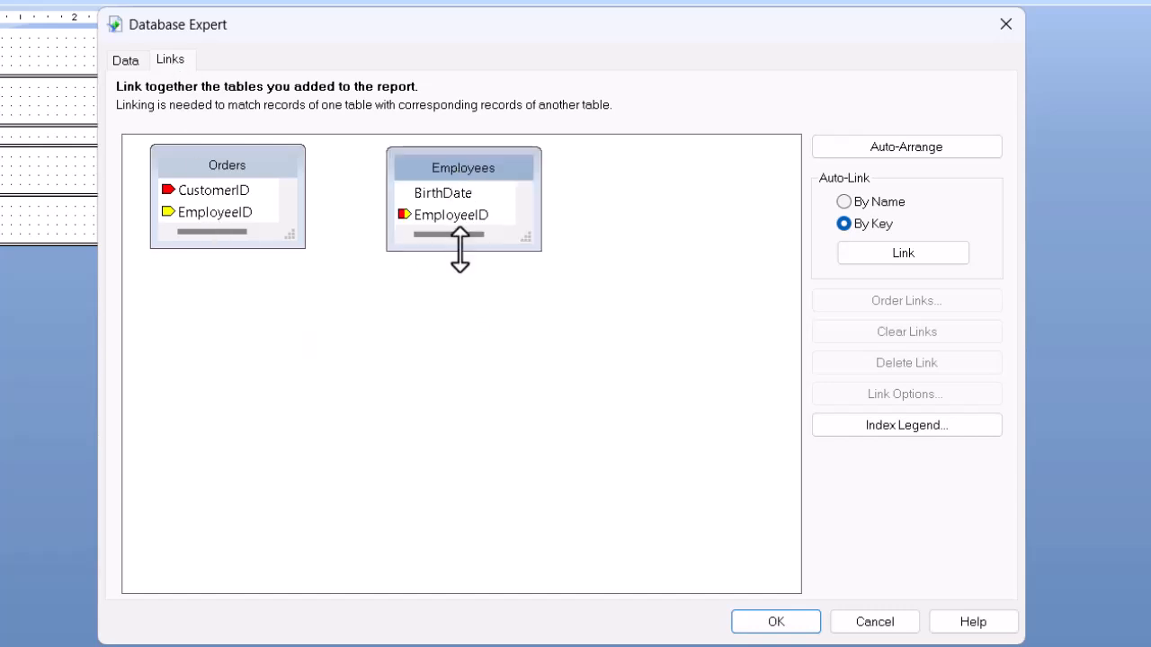
{"action": "left_click_drag", "start_coordinate": [460, 251], "coordinate": [472, 481]}
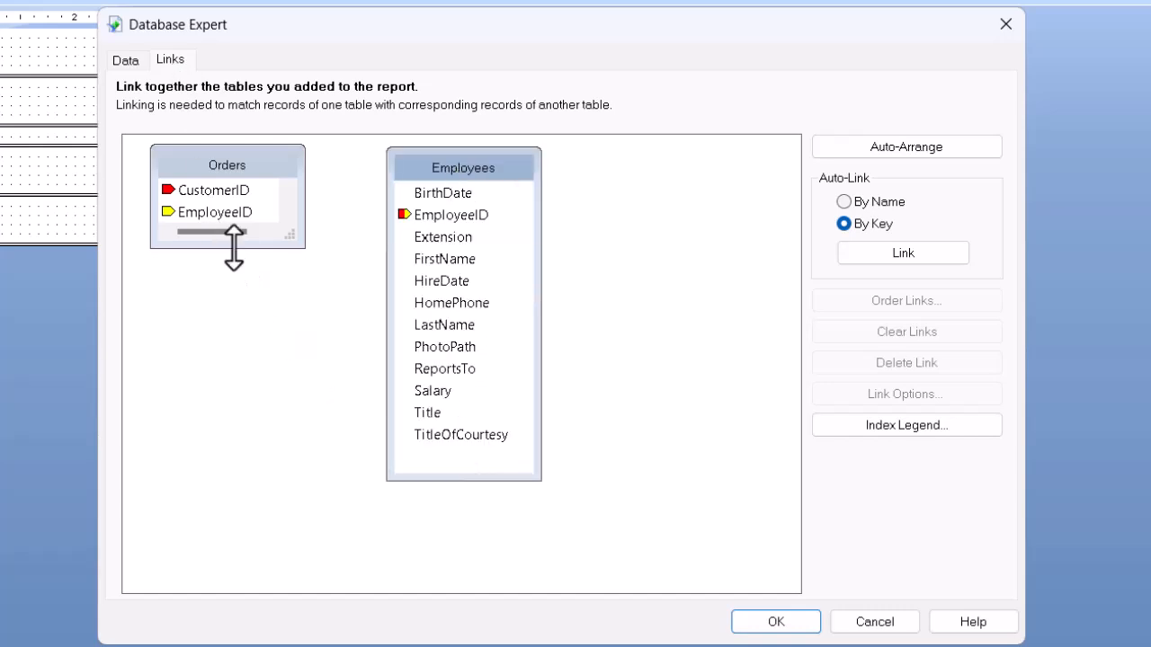
{"action": "left_click_drag", "start_coordinate": [234, 248], "coordinate": [235, 481]}
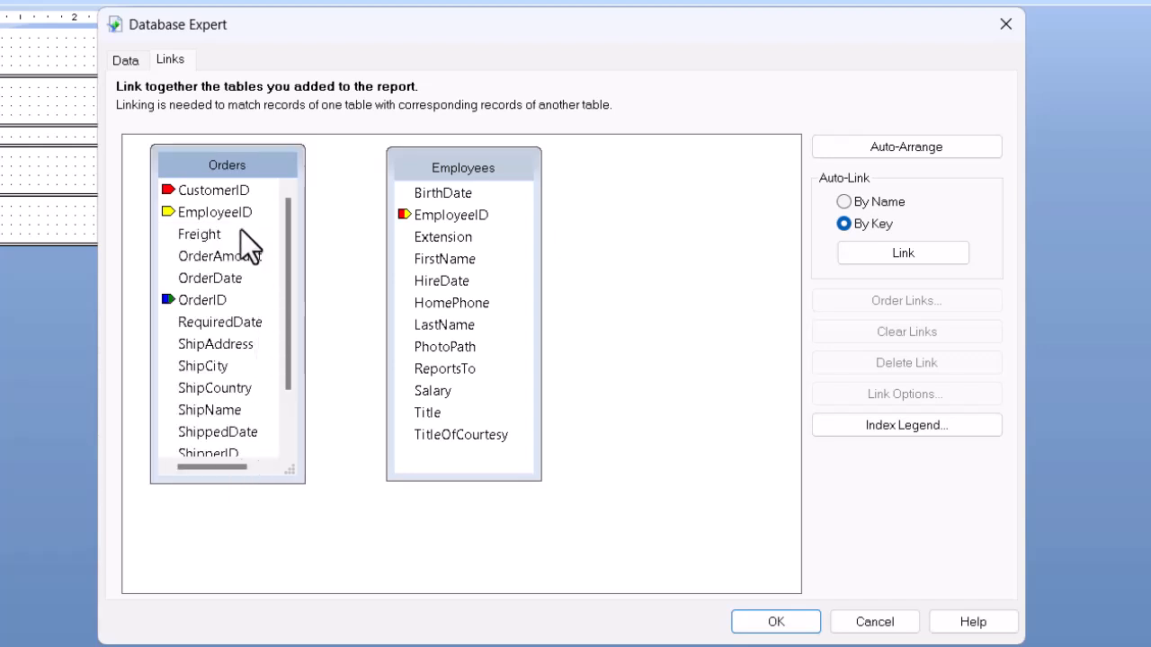
{"action": "left_click_drag", "start_coordinate": [224, 215], "coordinate": [438, 217]}
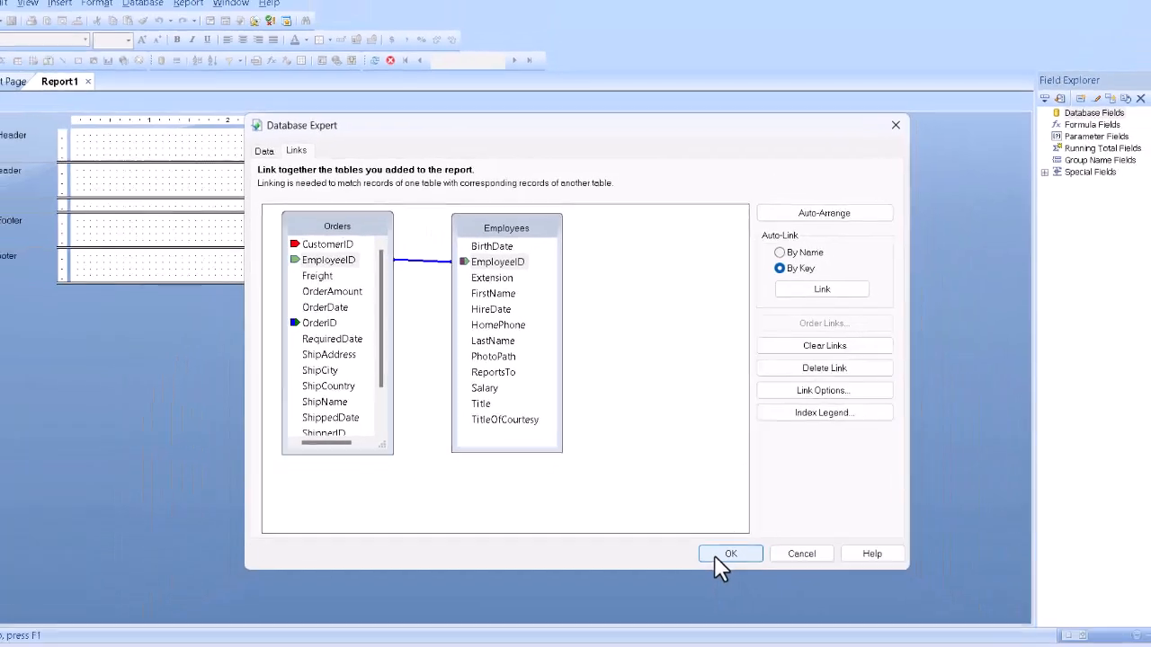
{"action": "left_click", "coordinate": [748, 625]}
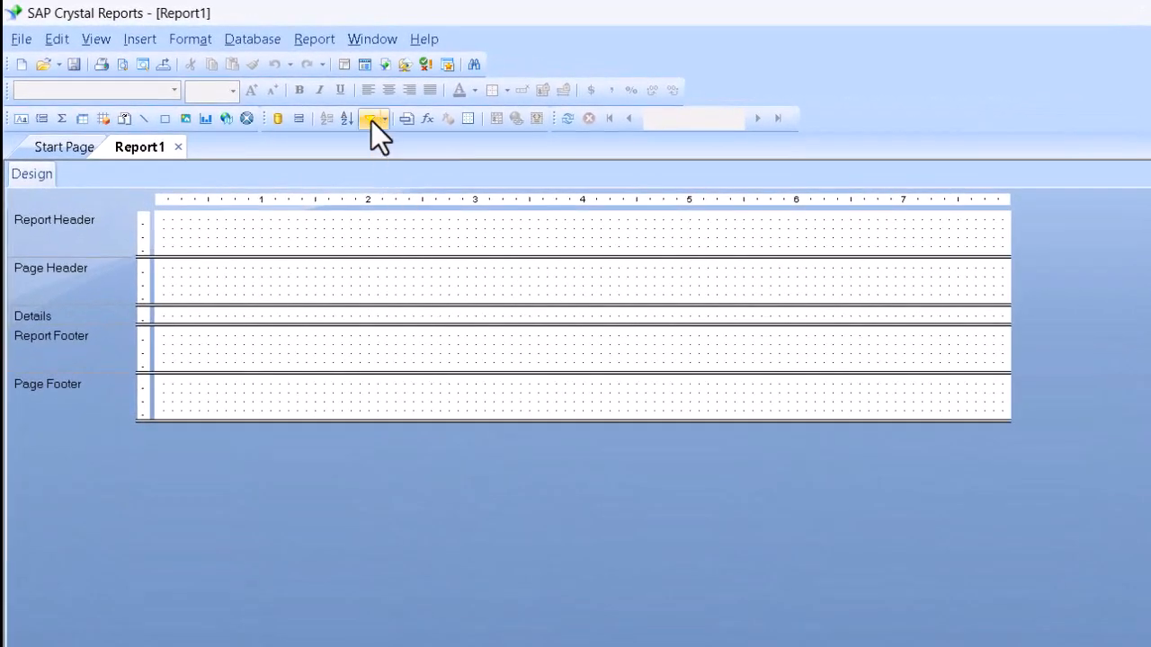
Start a record selection condition on the ShipCountry field of the Orders table
{"action": "left_click", "coordinate": [370, 120]}
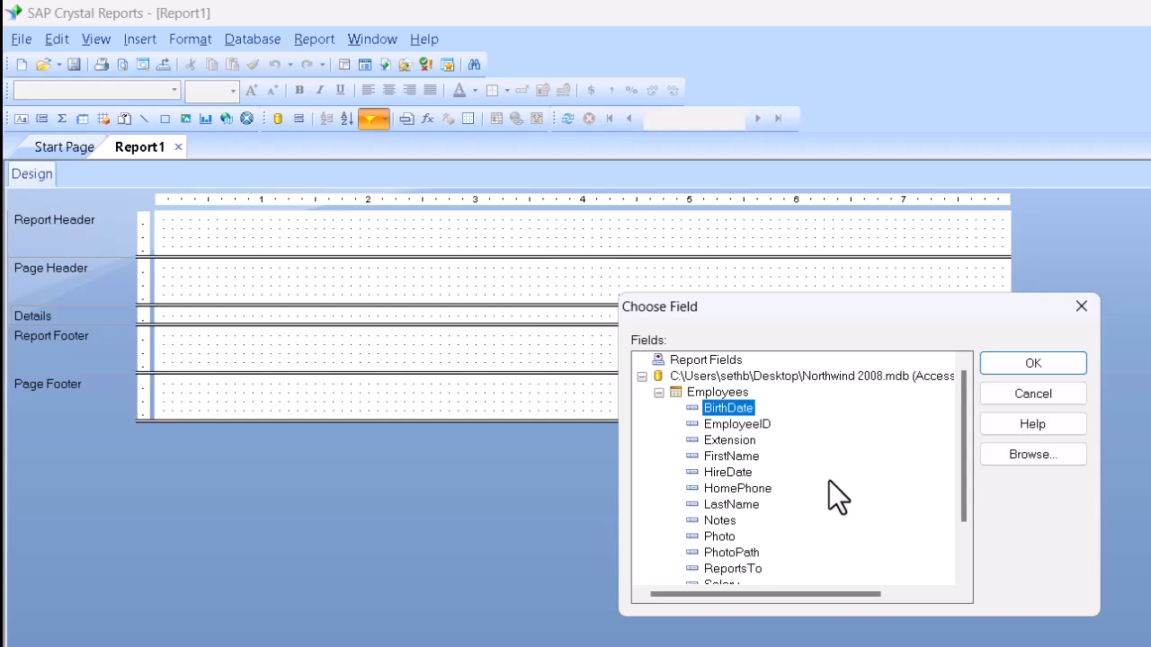
{"action": "left_click", "coordinate": [658, 393]}
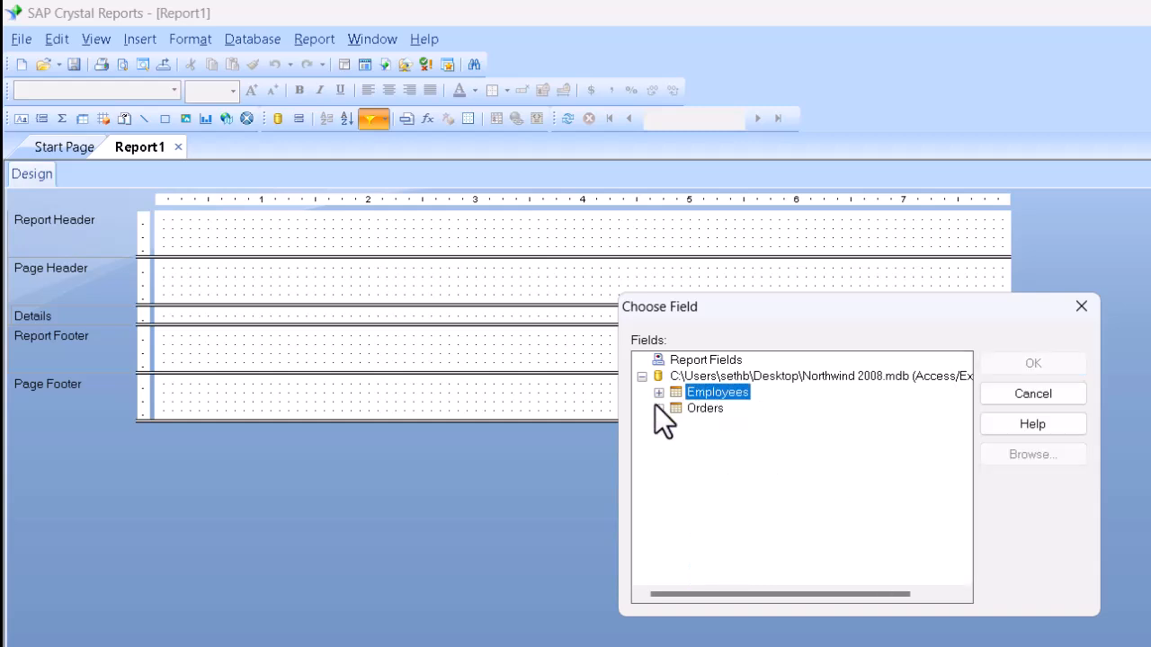
{"action": "left_click", "coordinate": [658, 408]}
{"action": "scroll", "coordinate": [963, 557], "scroll_direction": "down", "scroll_amount": 1}
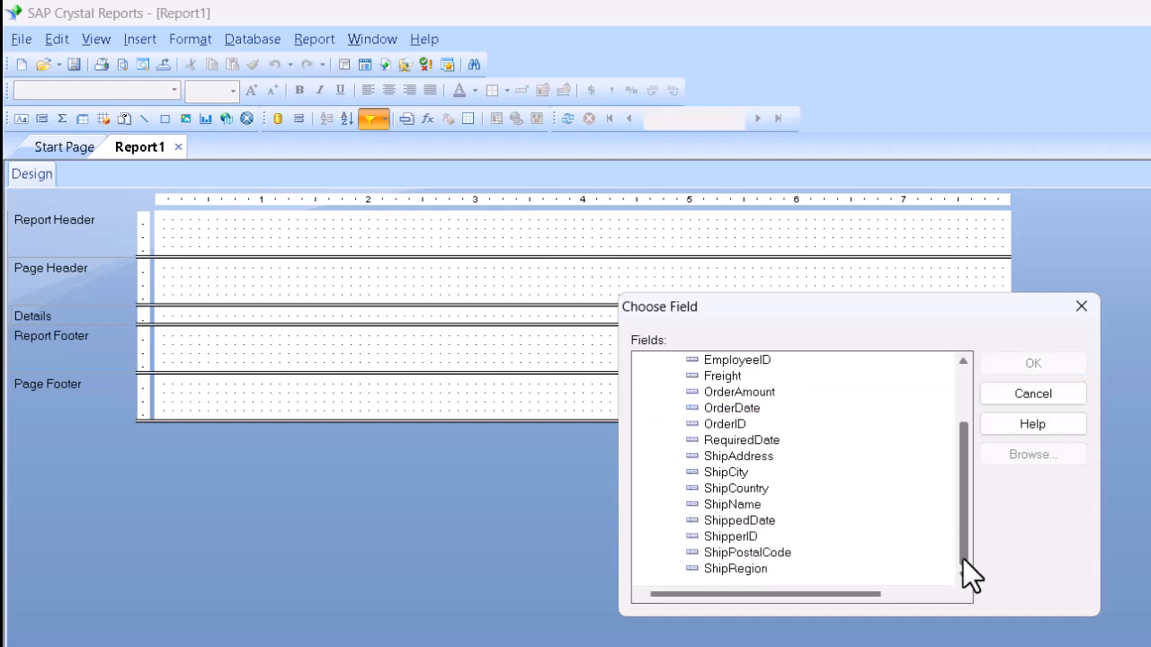
{"action": "left_click", "coordinate": [735, 490]}
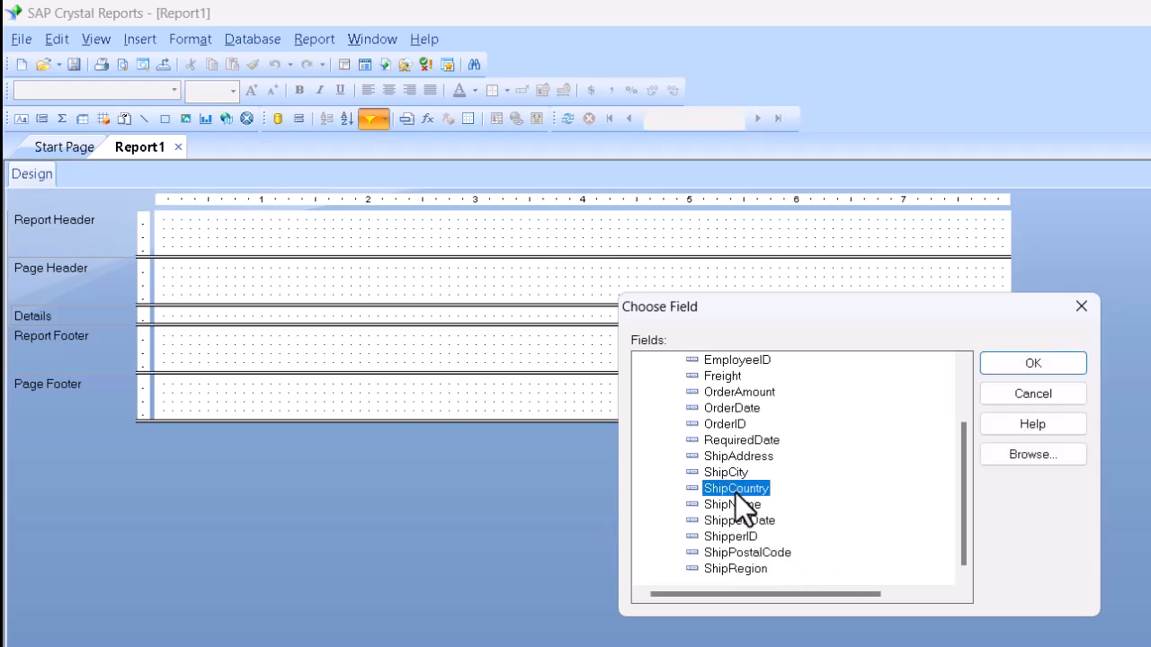
{"action": "left_click", "coordinate": [1025, 363]}
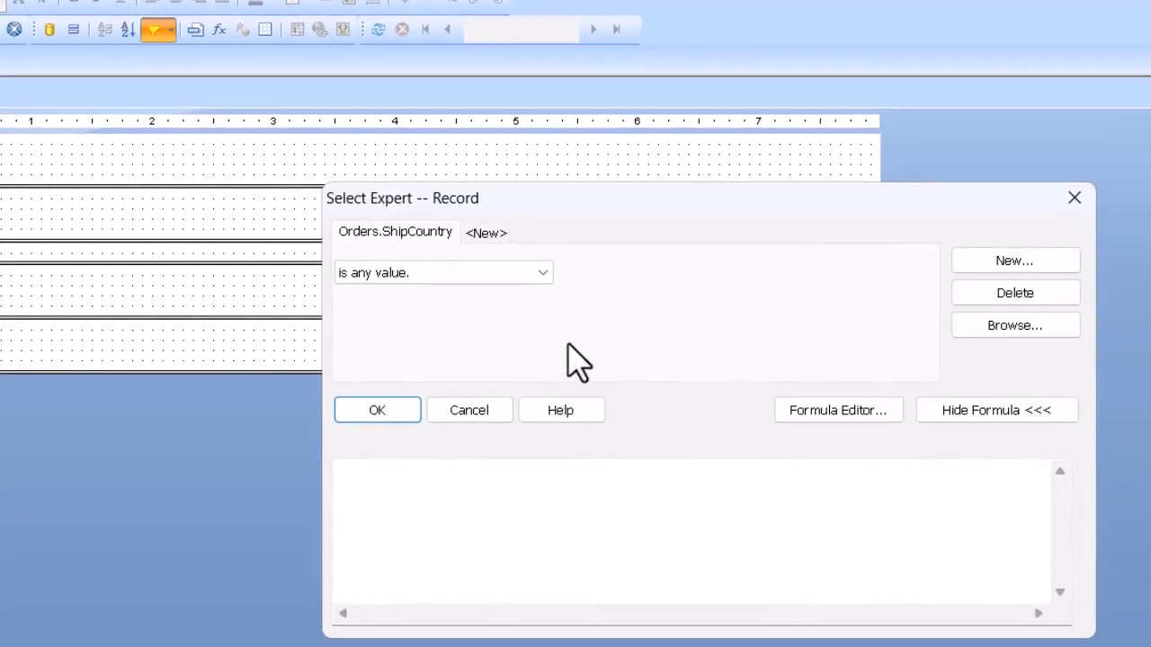
Restrict the records to ShipCountry equal to USA, review the generated selection formula, and apply the filter
{"action": "left_click", "coordinate": [476, 273]}
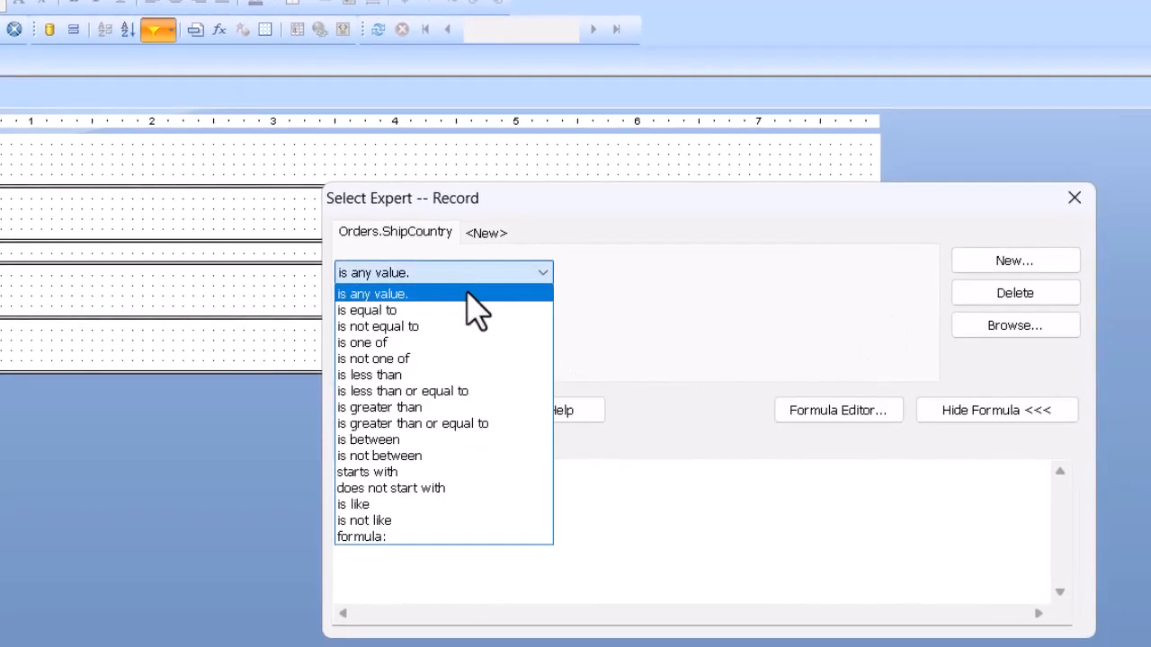
{"action": "left_click", "coordinate": [468, 312]}
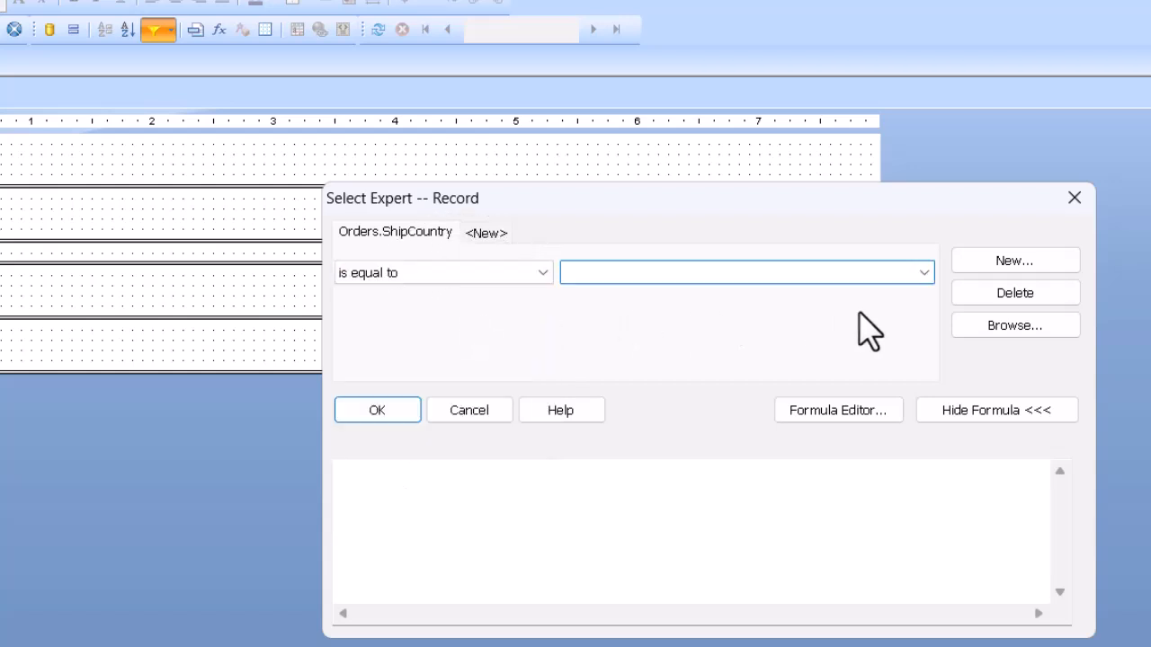
{"action": "left_click", "coordinate": [922, 271]}
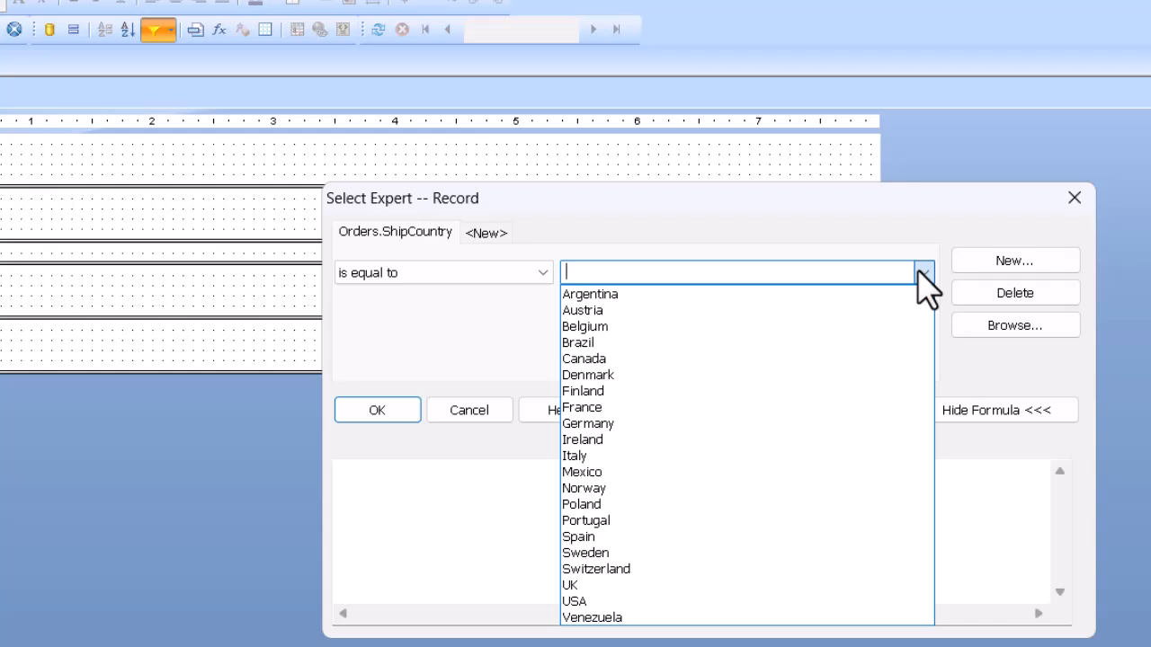
{"action": "left_click", "coordinate": [627, 603]}
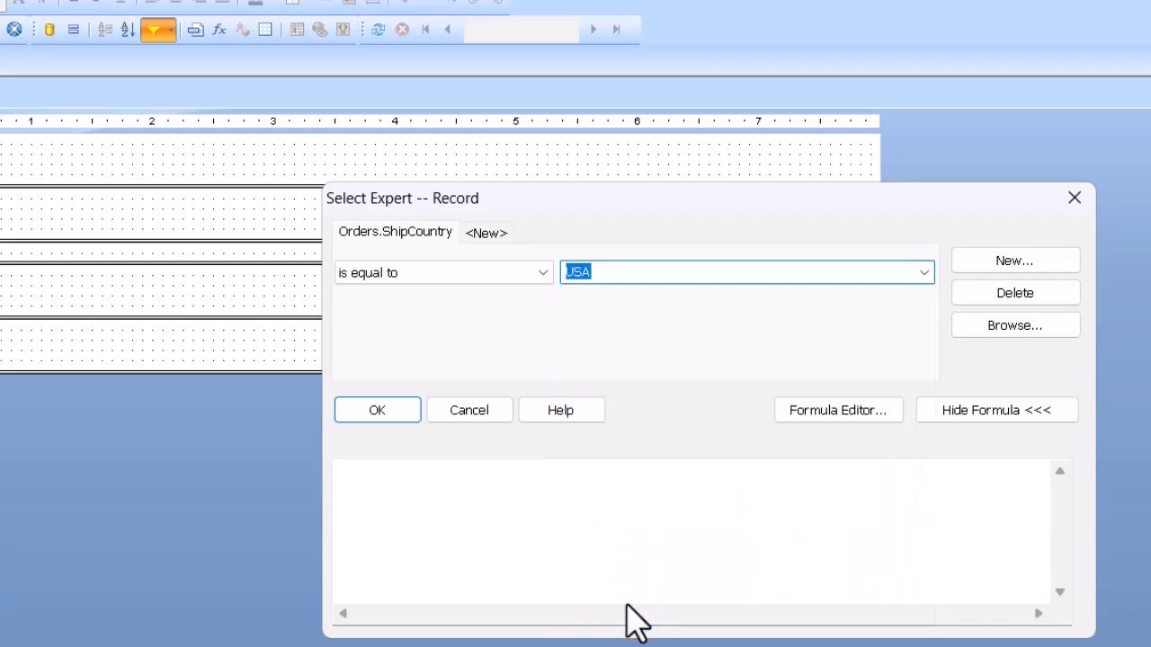
{"action": "left_click", "coordinate": [992, 412]}
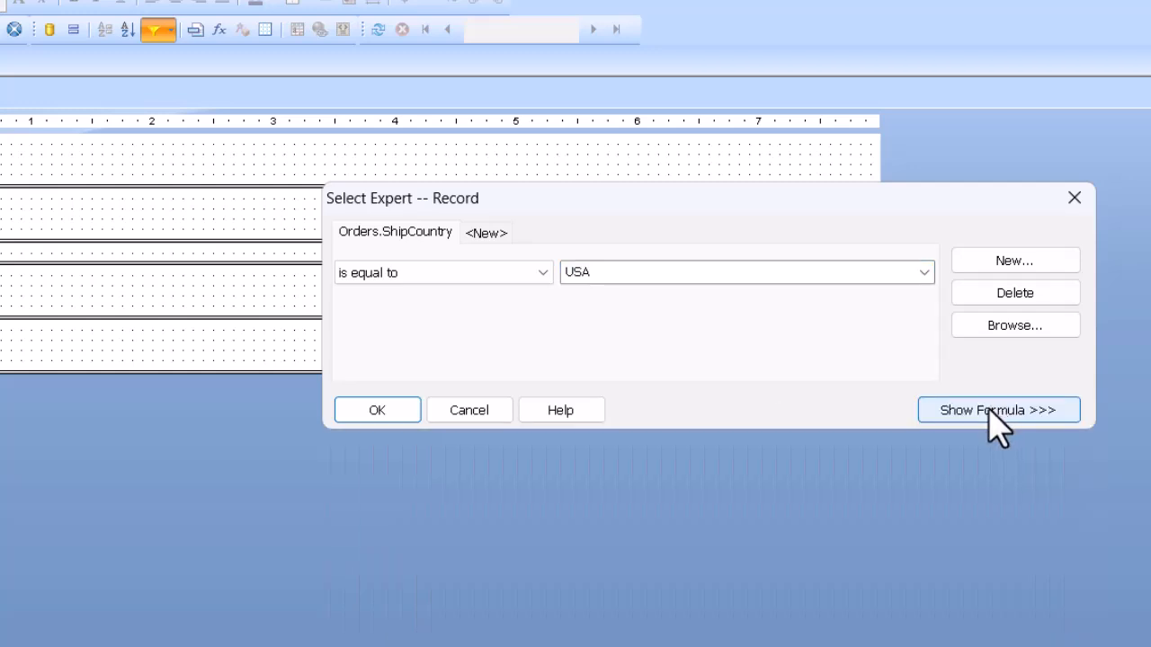
{"action": "left_click", "coordinate": [995, 414]}
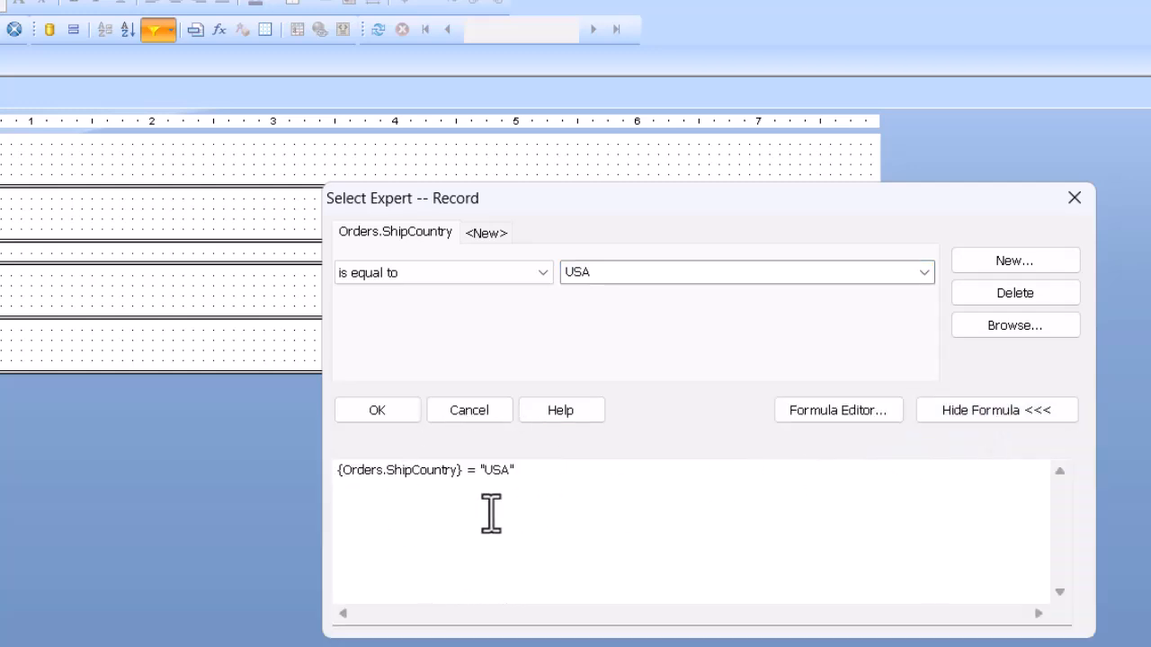
{"action": "left_click", "coordinate": [386, 413]}
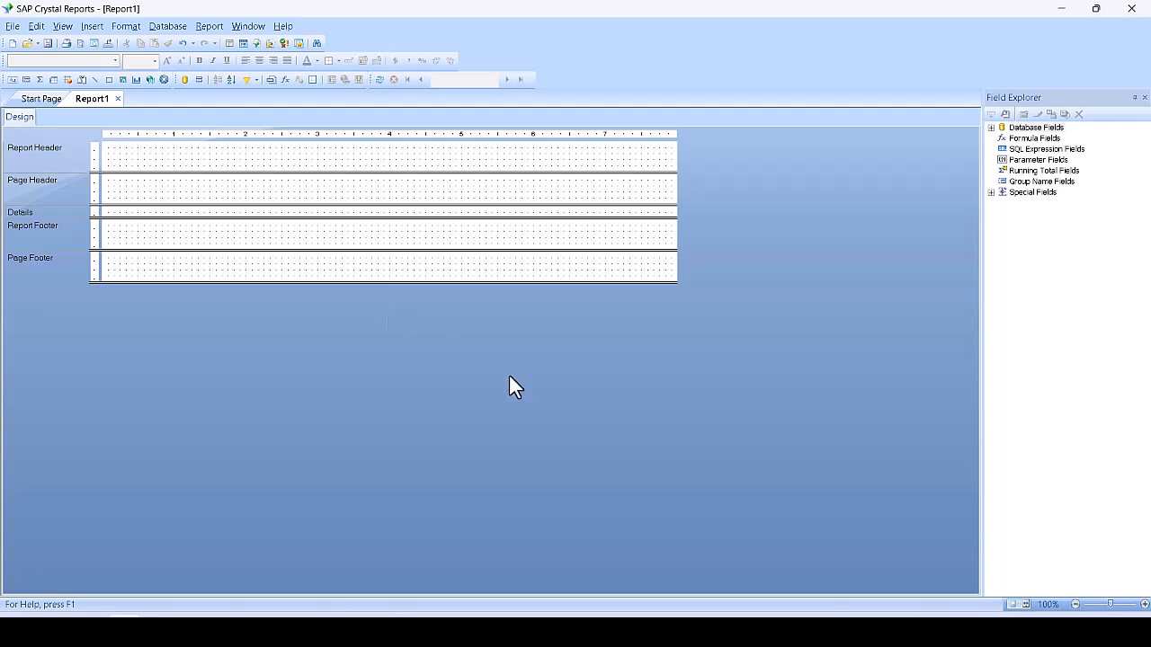
Insert a cross-tab at the upper-left corner of the Report Header section
{"action": "left_click", "coordinate": [1144, 604]}
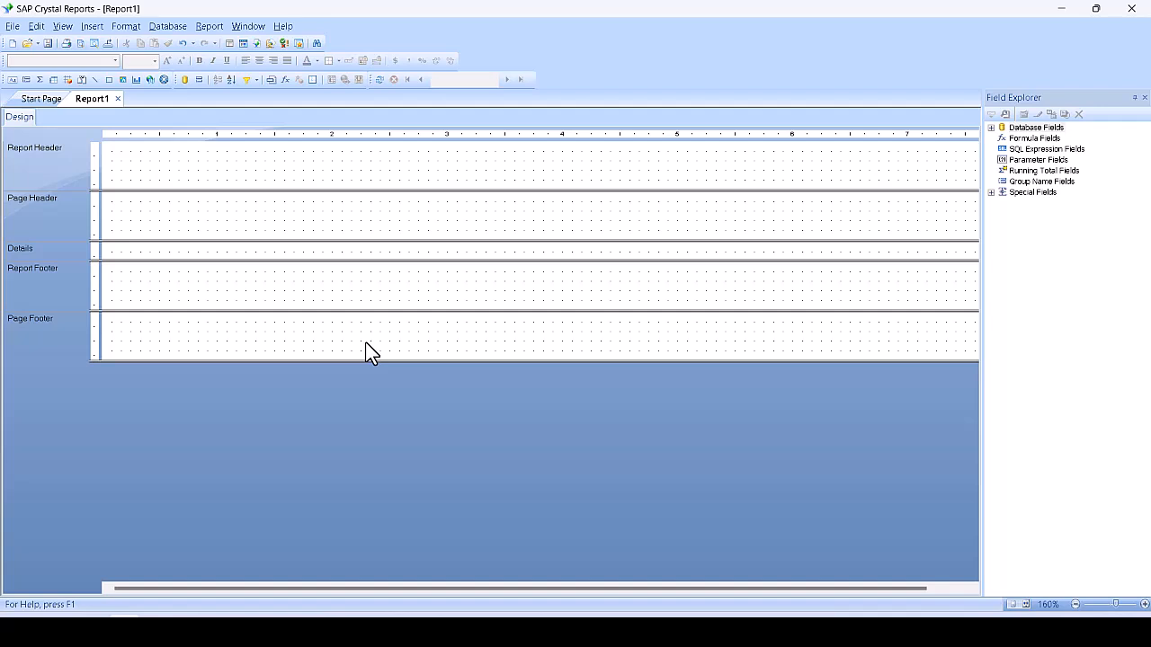
{"action": "left_click", "coordinate": [92, 26]}
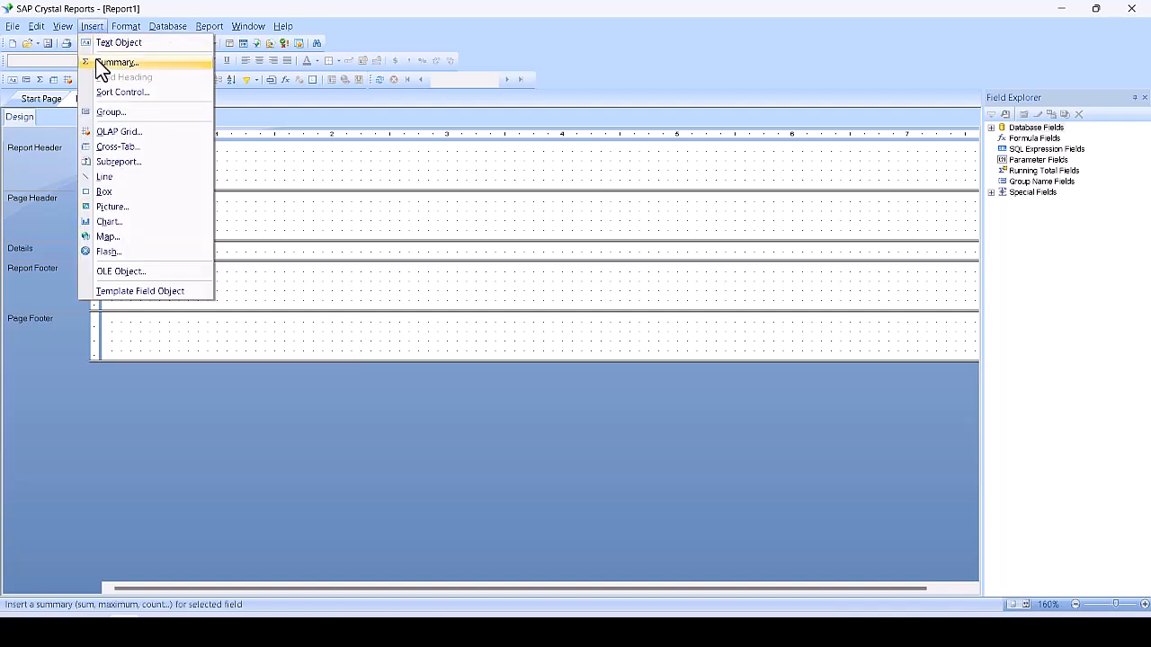
{"action": "left_click", "coordinate": [138, 145]}
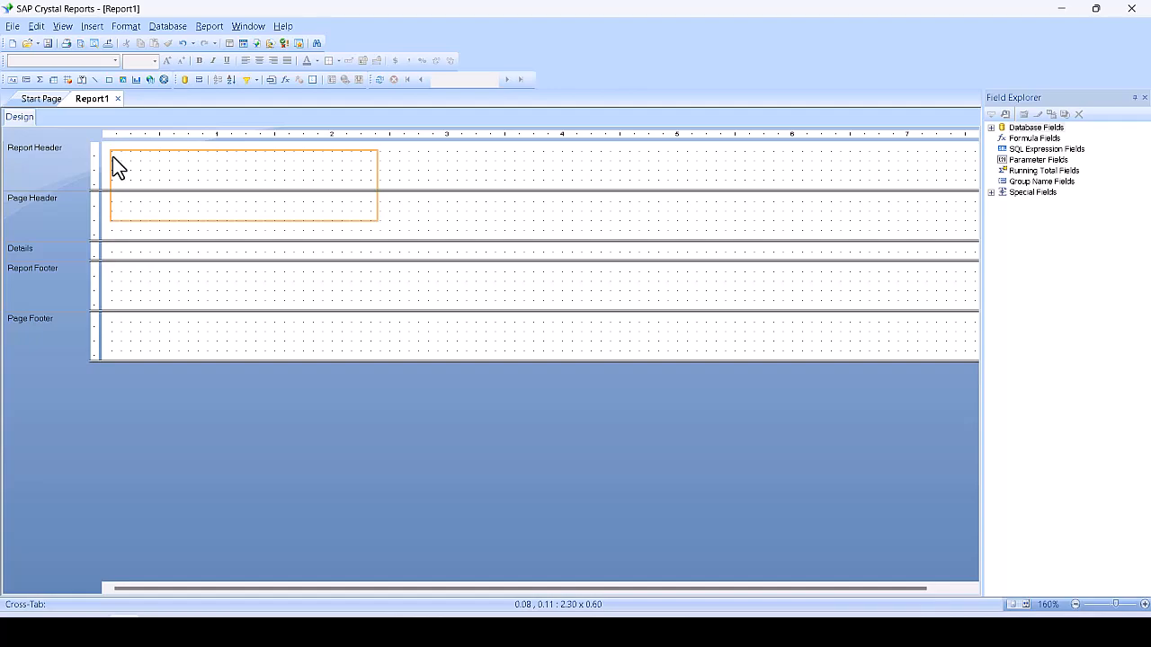
{"action": "left_click", "coordinate": [112, 157]}
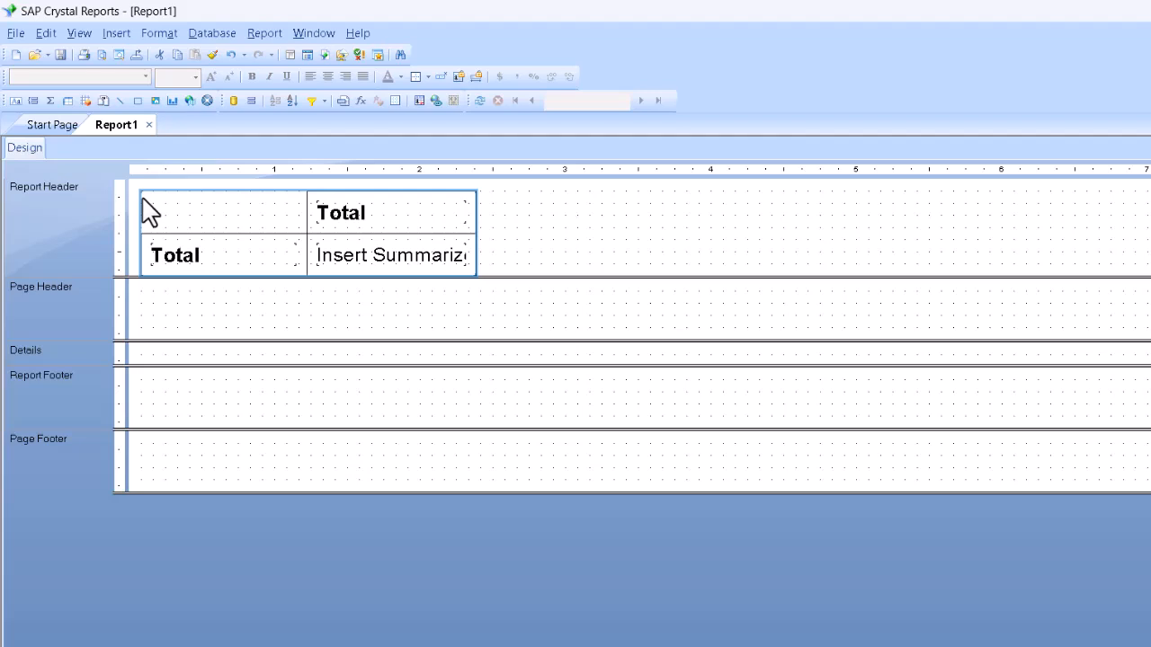
In the Cross-Tab Expert, add Orders.OrderAmount as the summed field and Orders.ShipRegion as the row field
{"action": "right_click", "coordinate": [233, 208]}
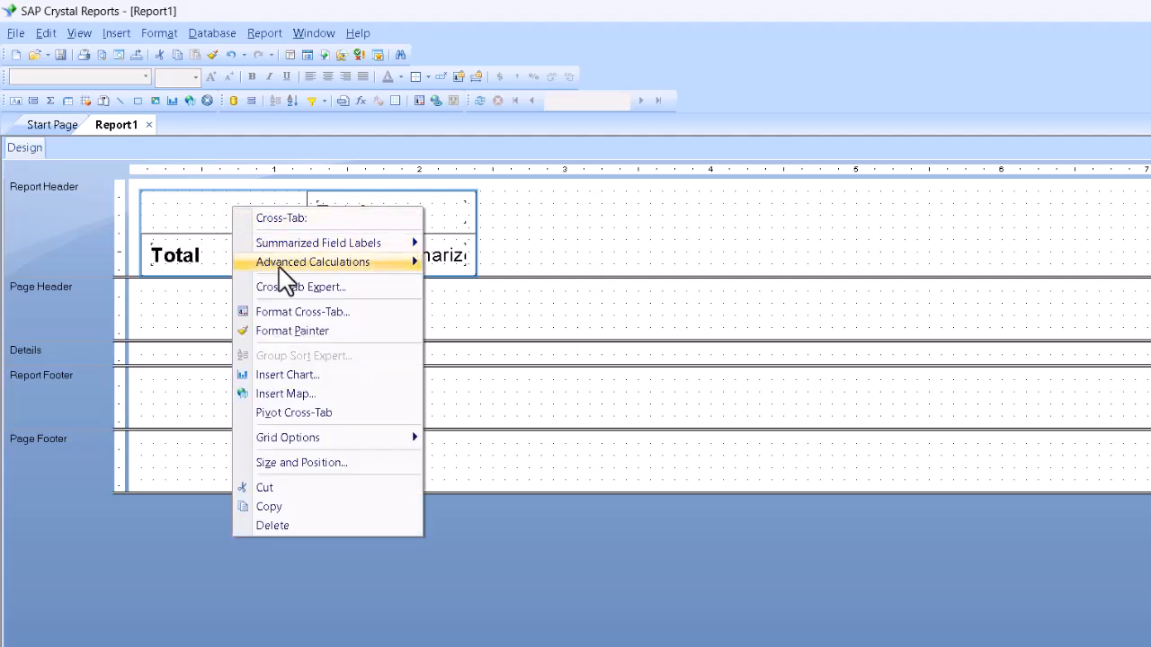
{"action": "left_click", "coordinate": [367, 297]}
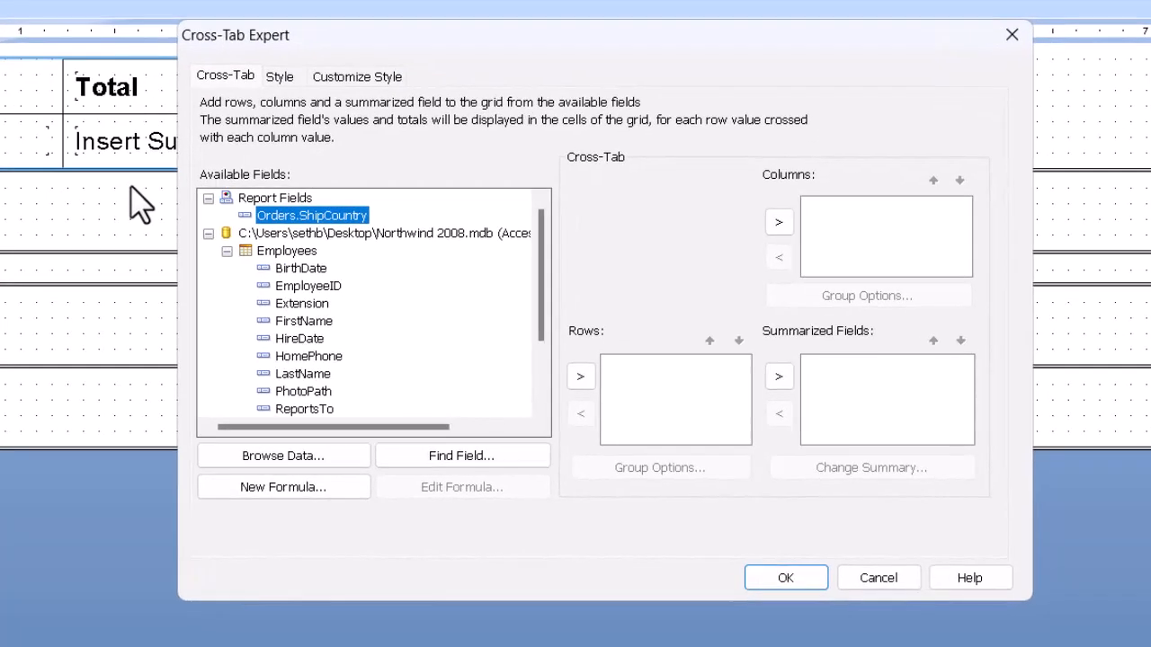
{"action": "left_click", "coordinate": [227, 251]}
{"action": "left_click", "coordinate": [226, 268]}
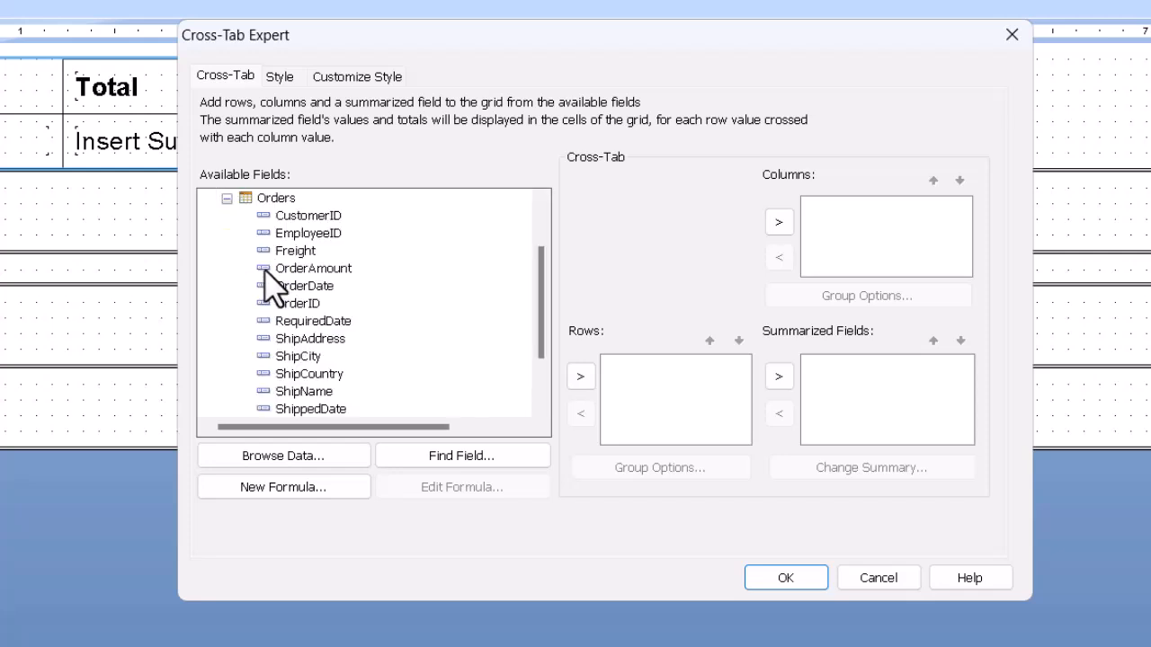
{"action": "left_click_drag", "start_coordinate": [298, 270], "coordinate": [876, 401]}
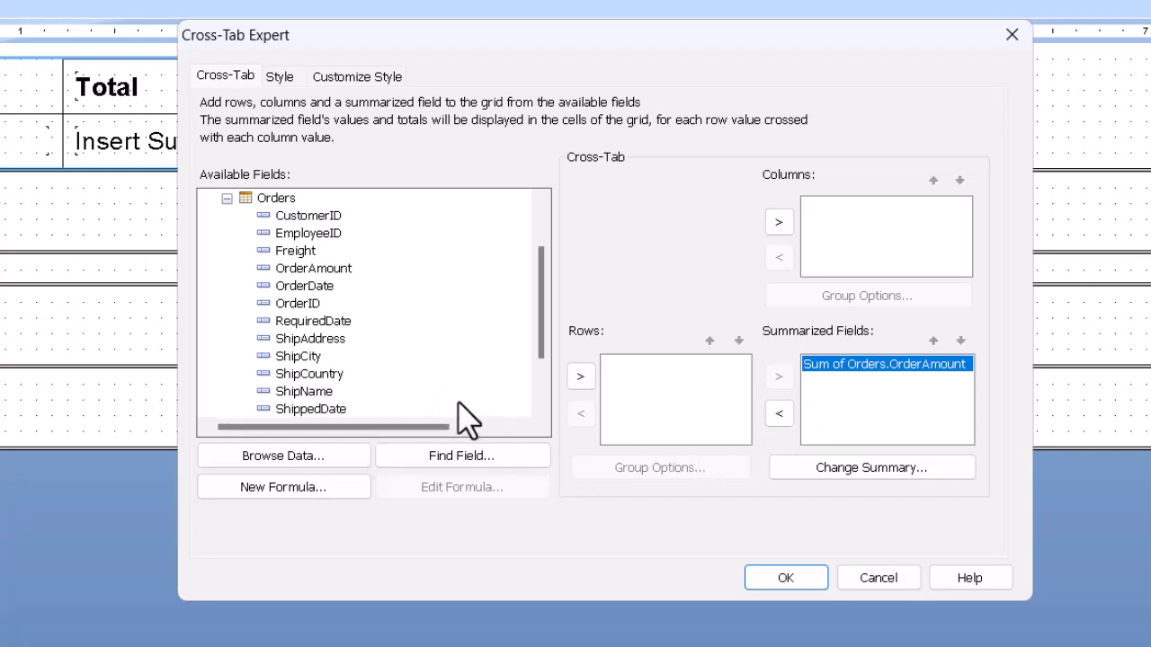
{"action": "left_click", "coordinate": [540, 373]}
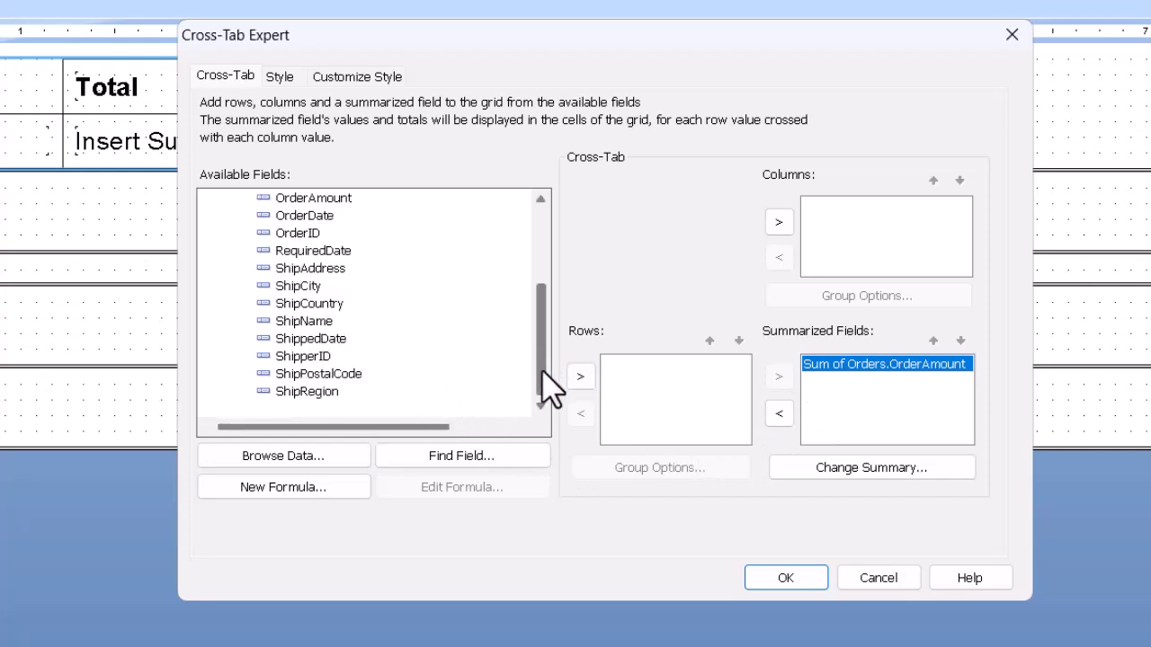
{"action": "left_click_drag", "start_coordinate": [319, 396], "coordinate": [665, 393]}
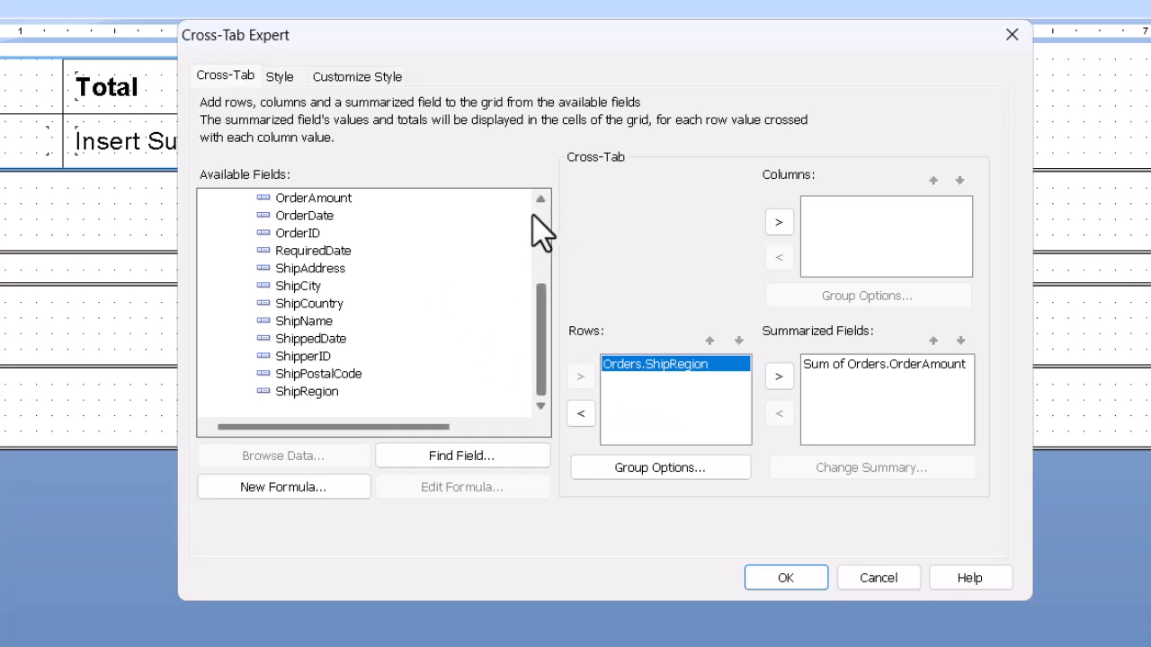
Add Employees.LastName as the column field of the cross-tab and apply the cross-tab definition
{"action": "scroll", "coordinate": [539, 225], "scroll_direction": "up", "scroll_amount": 3}
{"action": "left_click", "coordinate": [227, 268]}
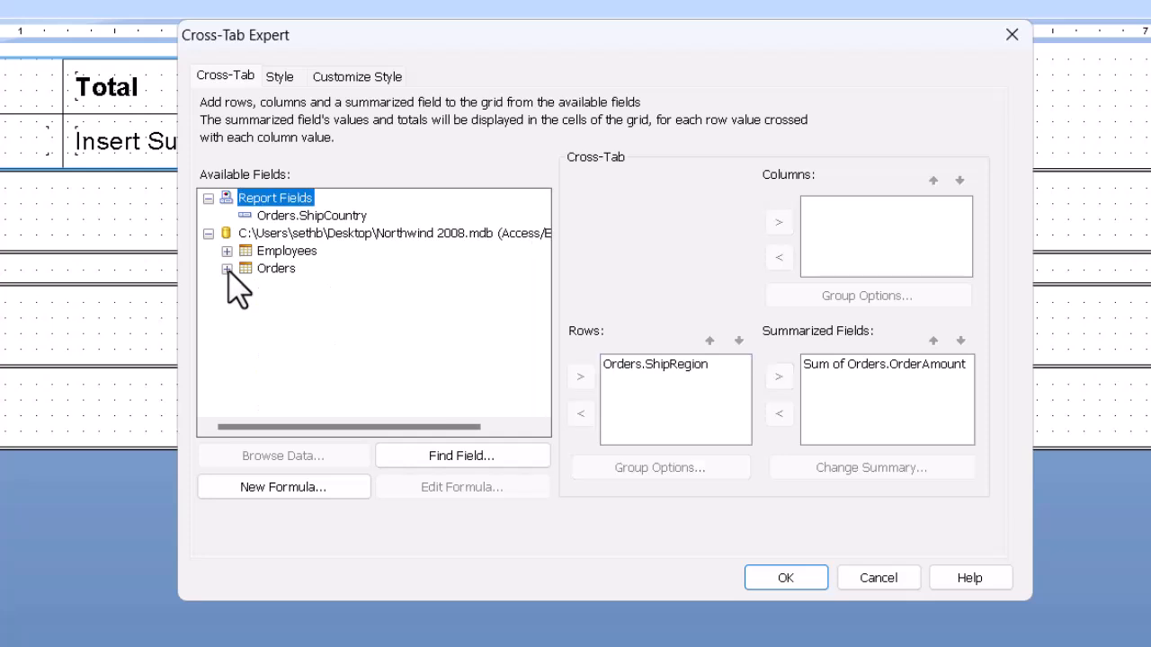
{"action": "left_click", "coordinate": [228, 251]}
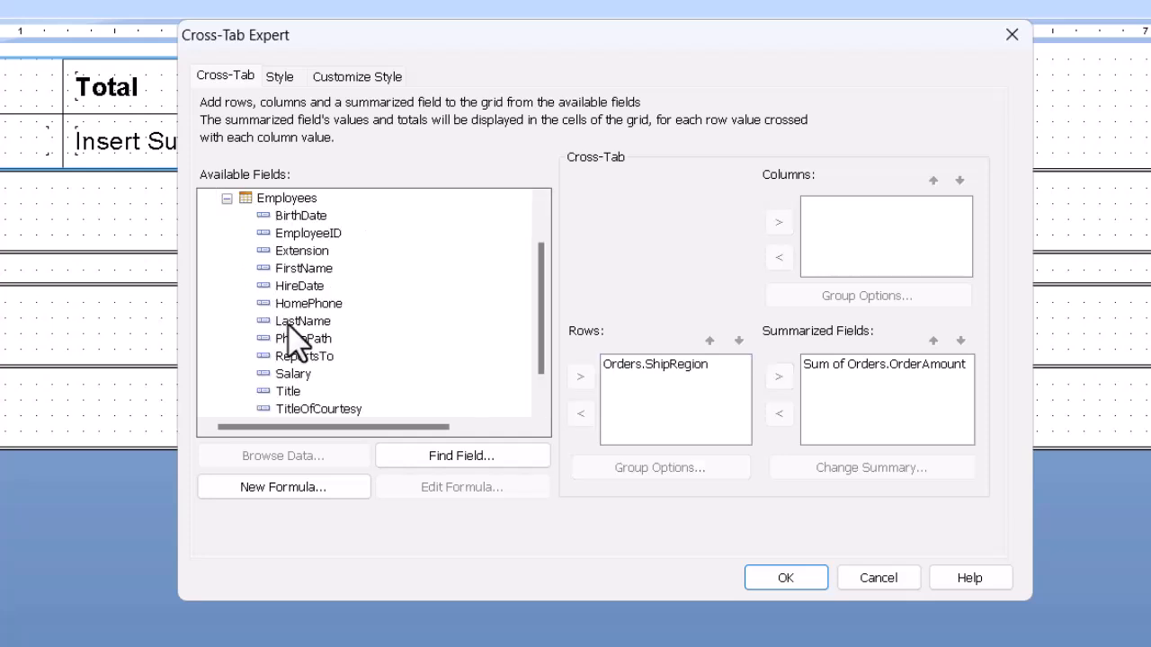
{"action": "left_click_drag", "start_coordinate": [298, 322], "coordinate": [883, 244]}
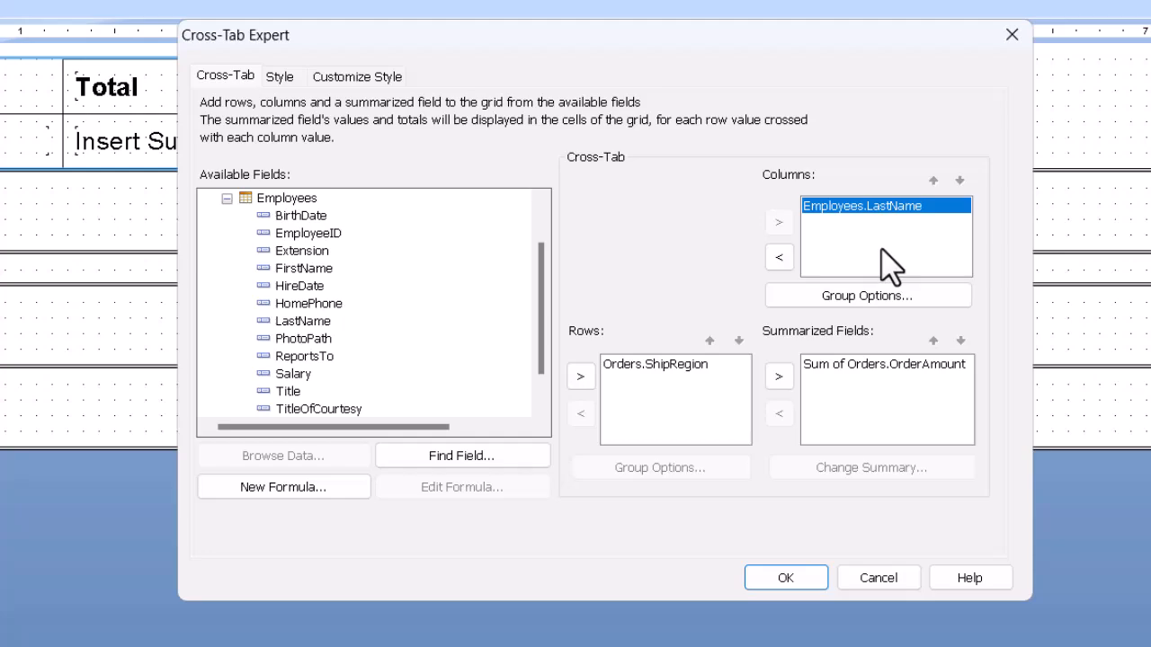
{"action": "left_click", "coordinate": [800, 584]}
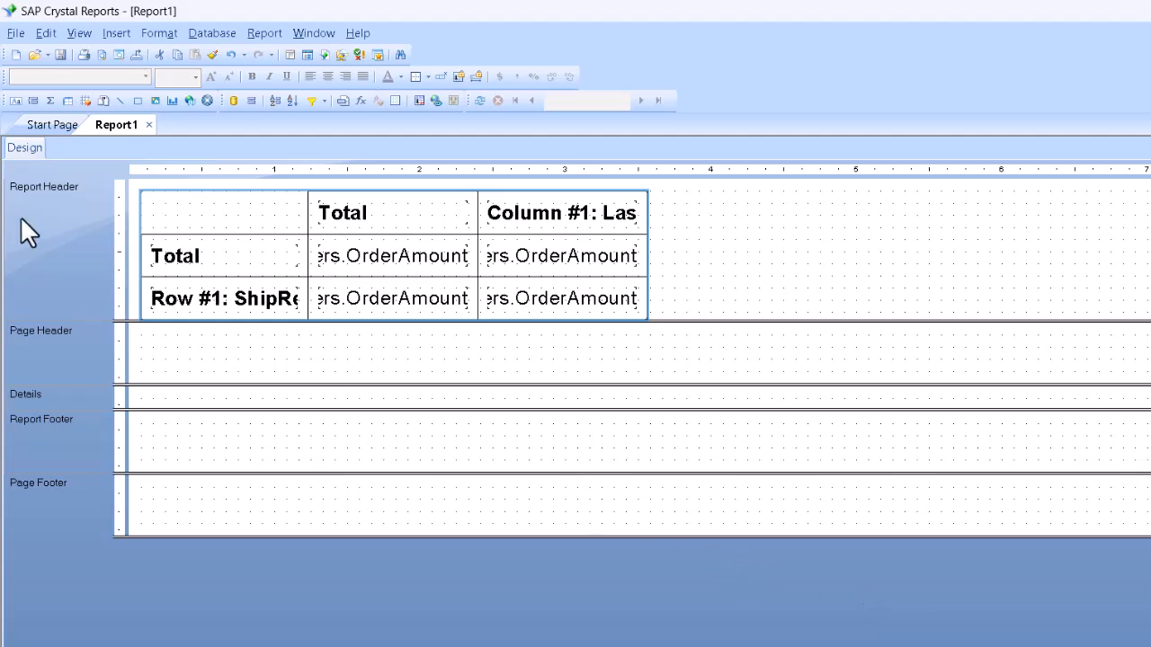
Switch the report to print preview and check the cross-tab across its full width
{"action": "left_click", "coordinate": [80, 36]}
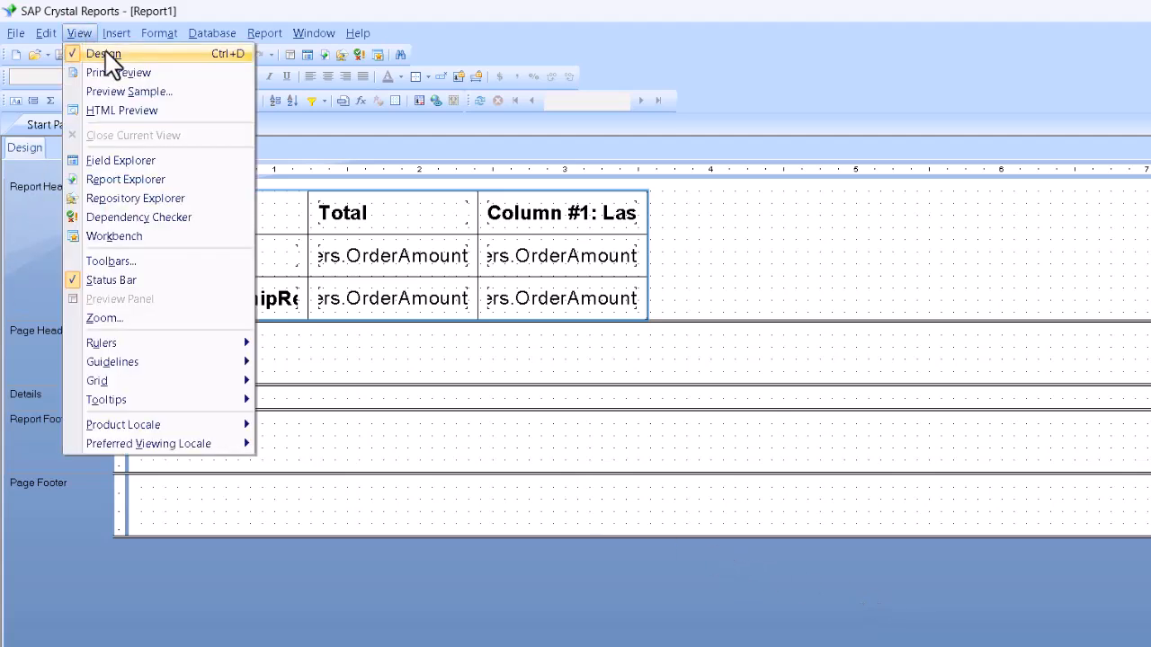
{"action": "left_click", "coordinate": [167, 76]}
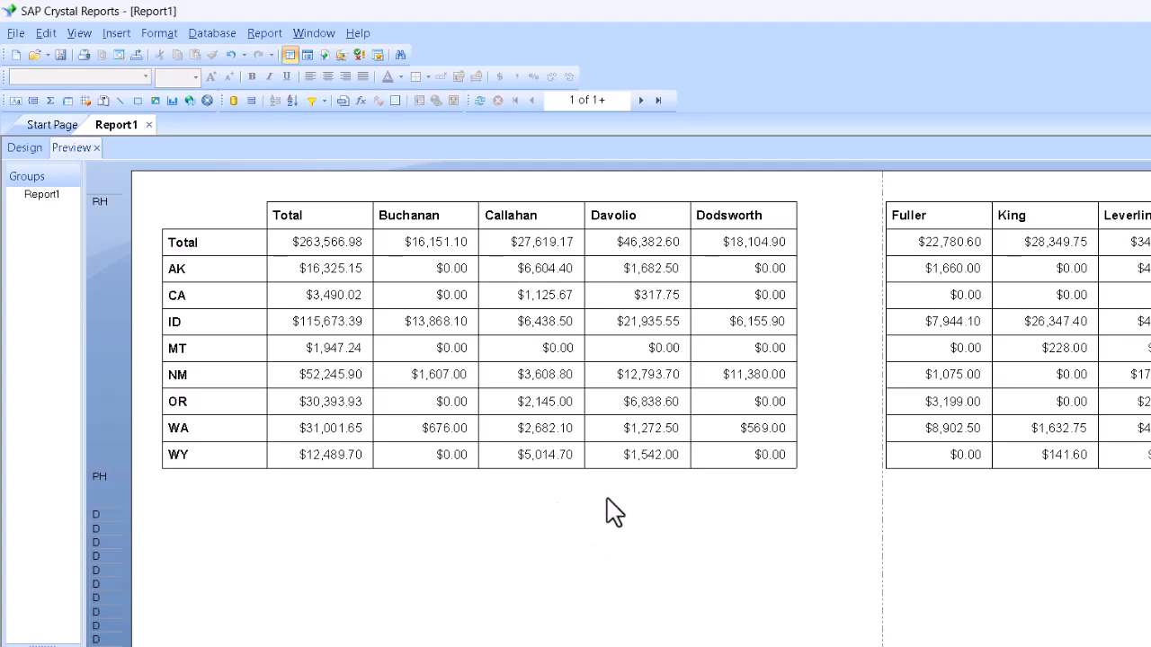
{"action": "scroll", "coordinate": [638, 408], "scroll_direction": "right", "scroll_amount": 5}
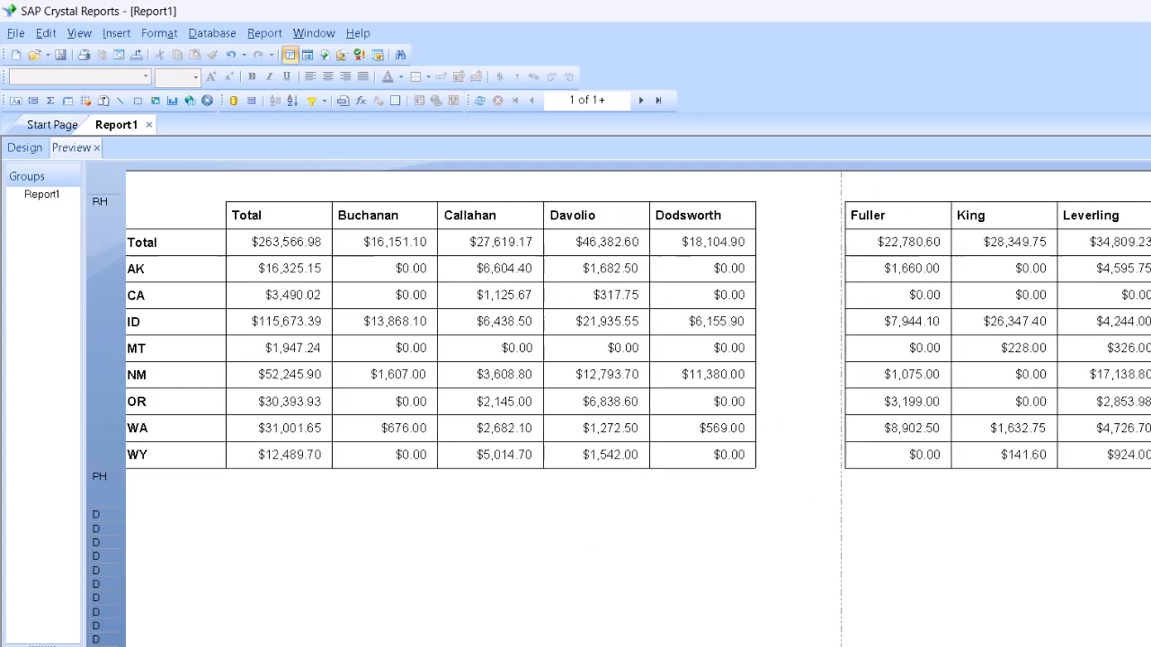
{"action": "scroll", "coordinate": [180, 432], "scroll_direction": "left", "scroll_amount": 5}
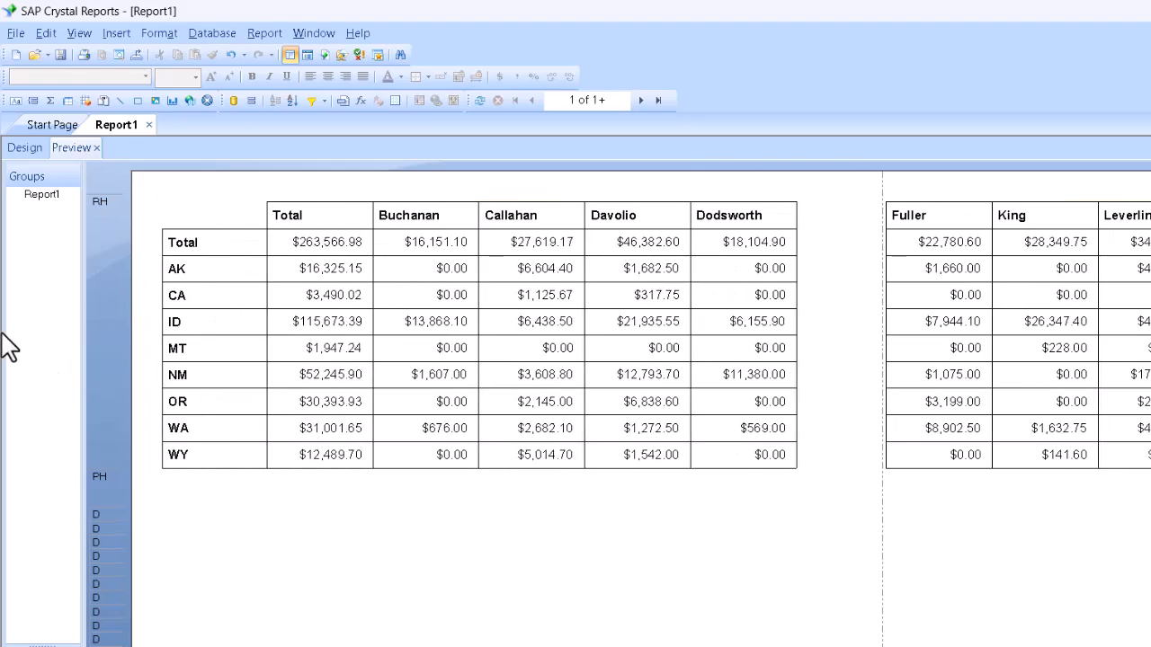
Set the report's page orientation to Landscape in the page setup
{"action": "left_click", "coordinate": [23, 38]}
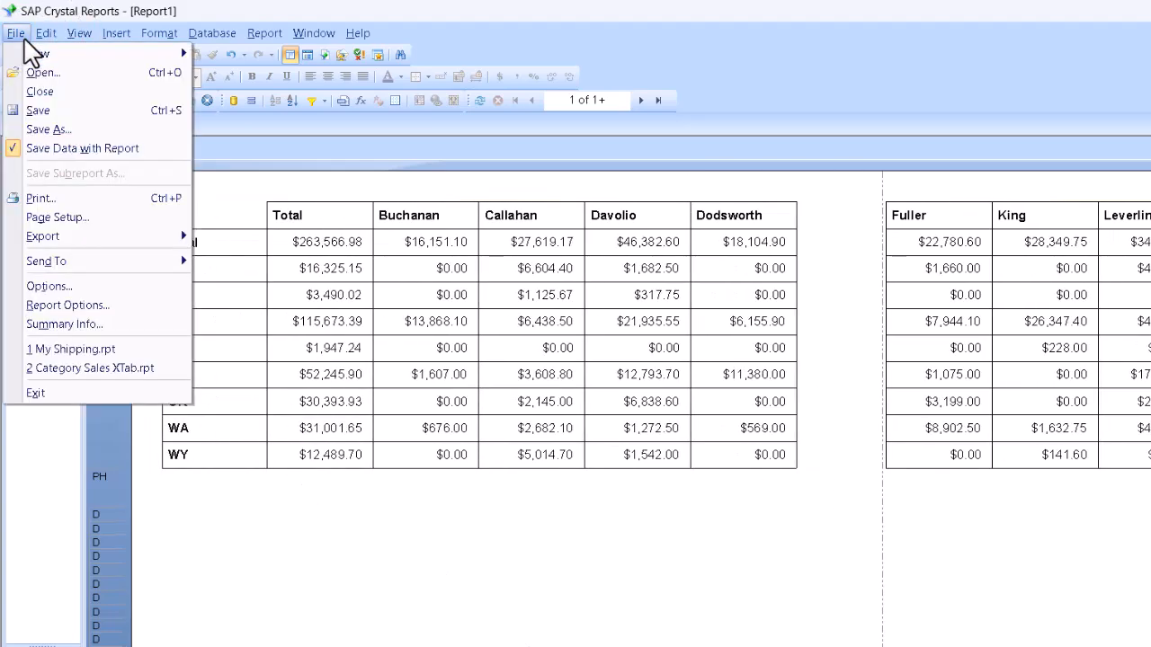
{"action": "left_click", "coordinate": [85, 225]}
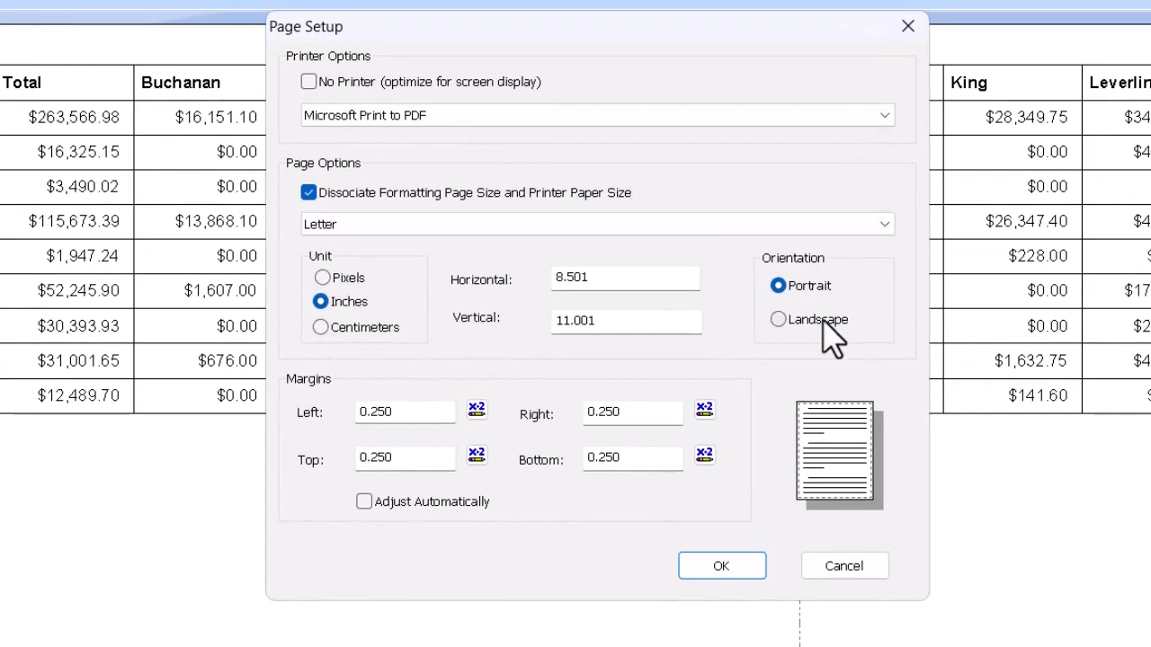
{"action": "left_click", "coordinate": [852, 321]}
{"action": "left_click", "coordinate": [845, 321]}
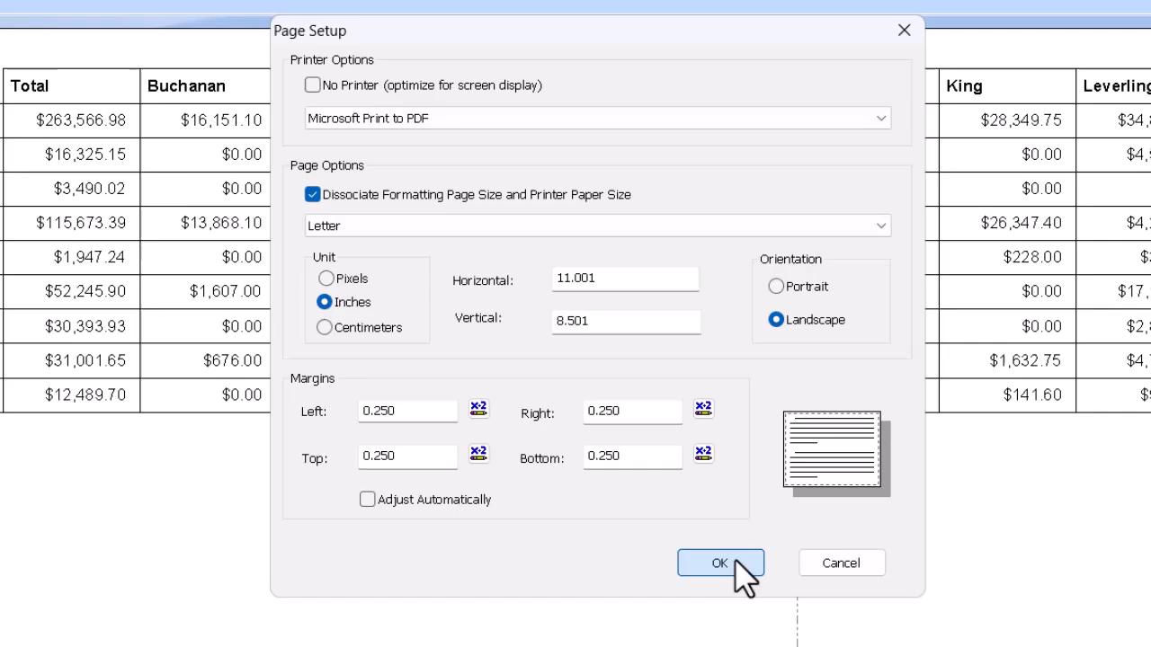
{"action": "left_click", "coordinate": [738, 564]}
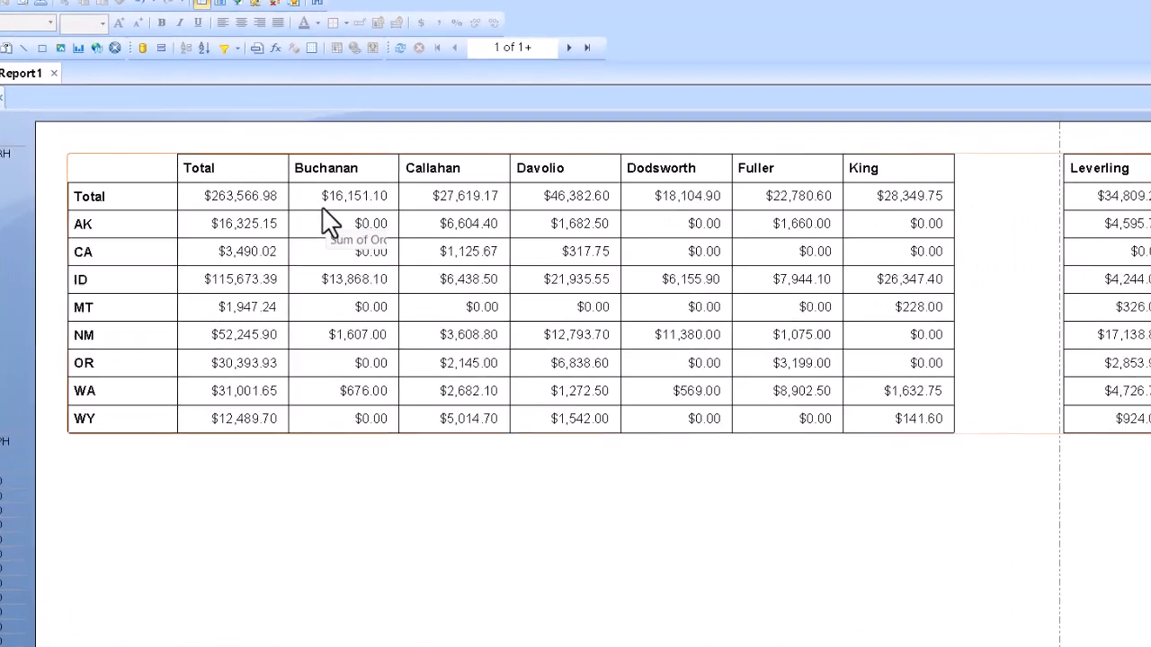
Format the overall grand total cell of the cross-tab with the whole-dollar $-1,123 number style
{"action": "left_click", "coordinate": [252, 194]}
{"action": "right_click", "coordinate": [252, 194]}
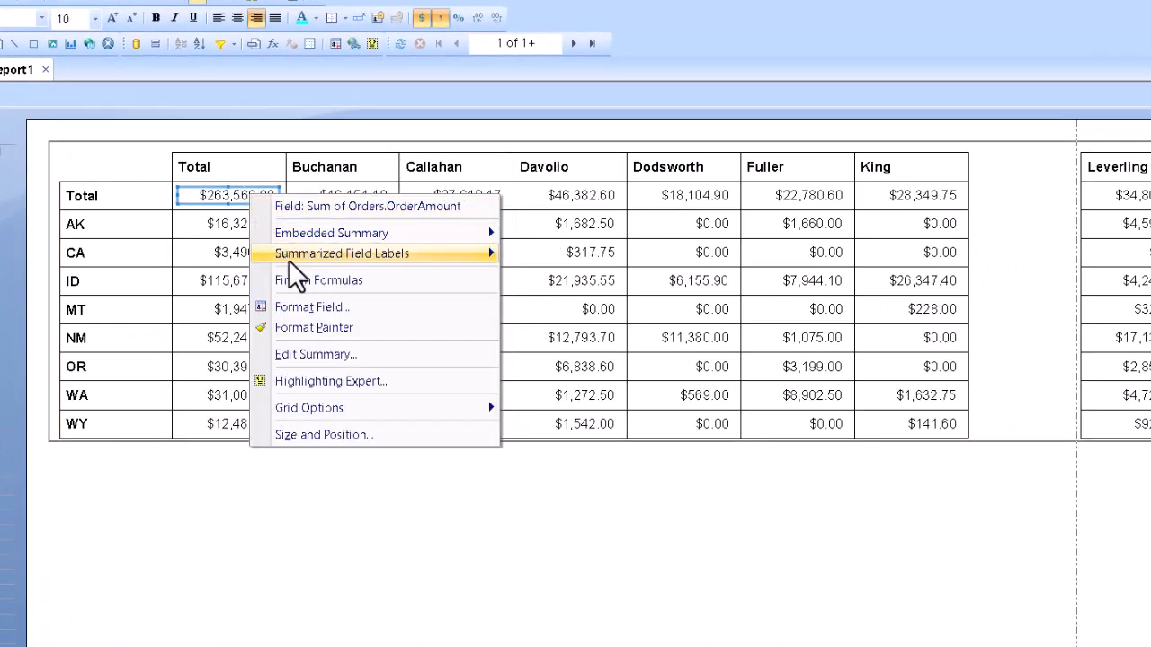
{"action": "left_click", "coordinate": [322, 302]}
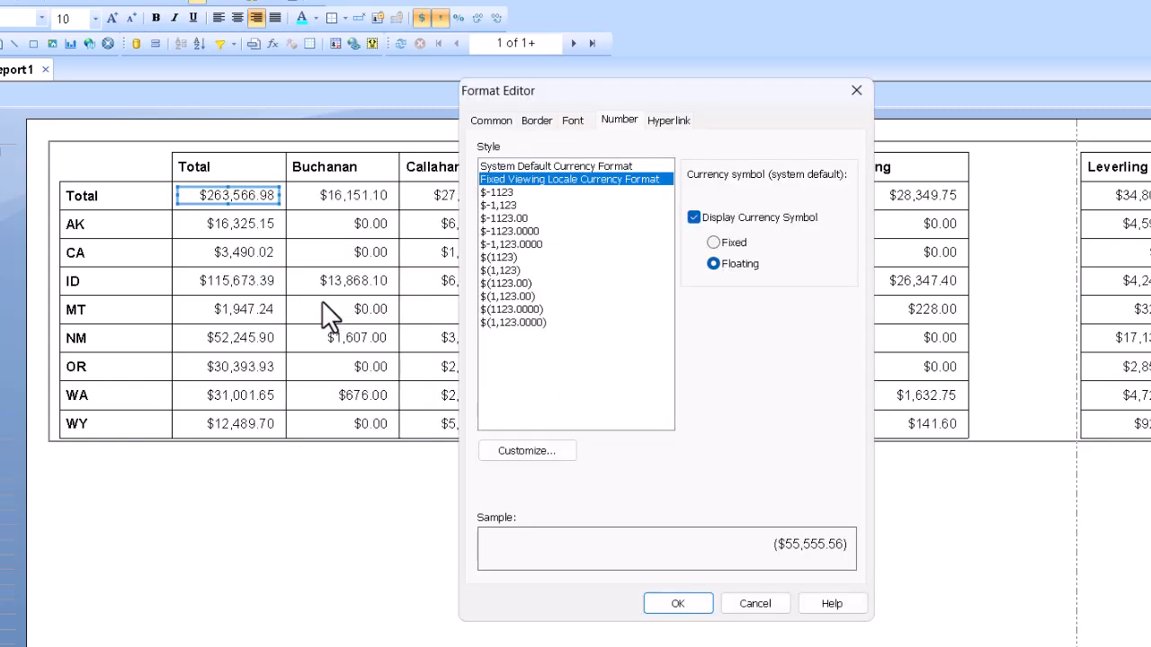
{"action": "left_click", "coordinate": [502, 207]}
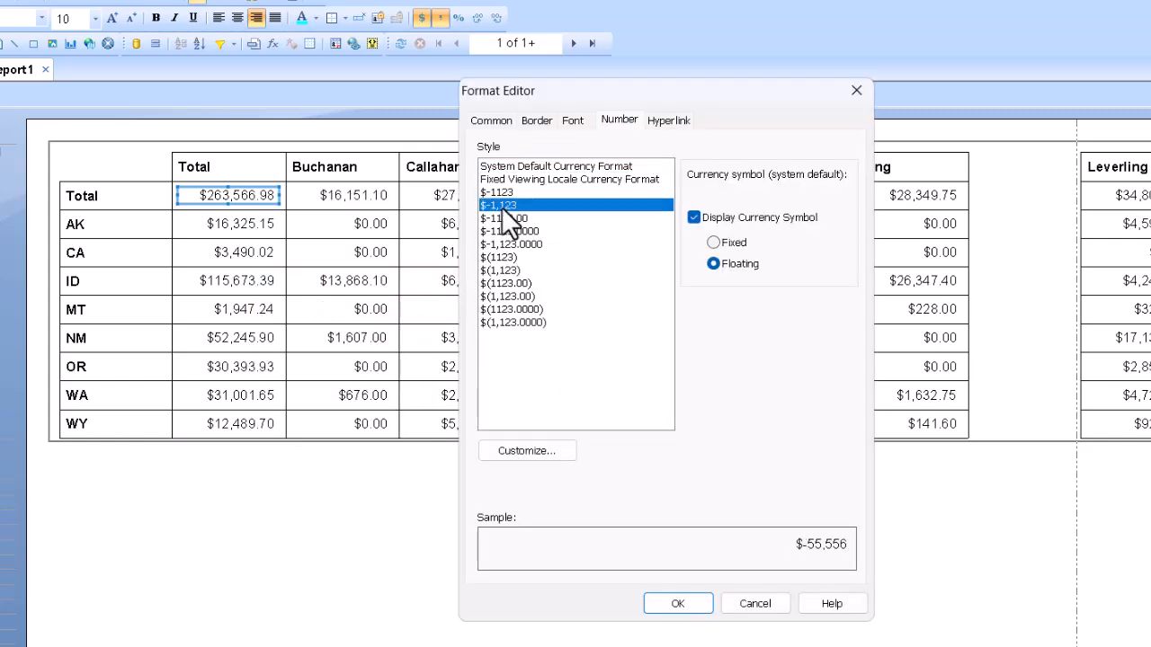
{"action": "left_click", "coordinate": [677, 606]}
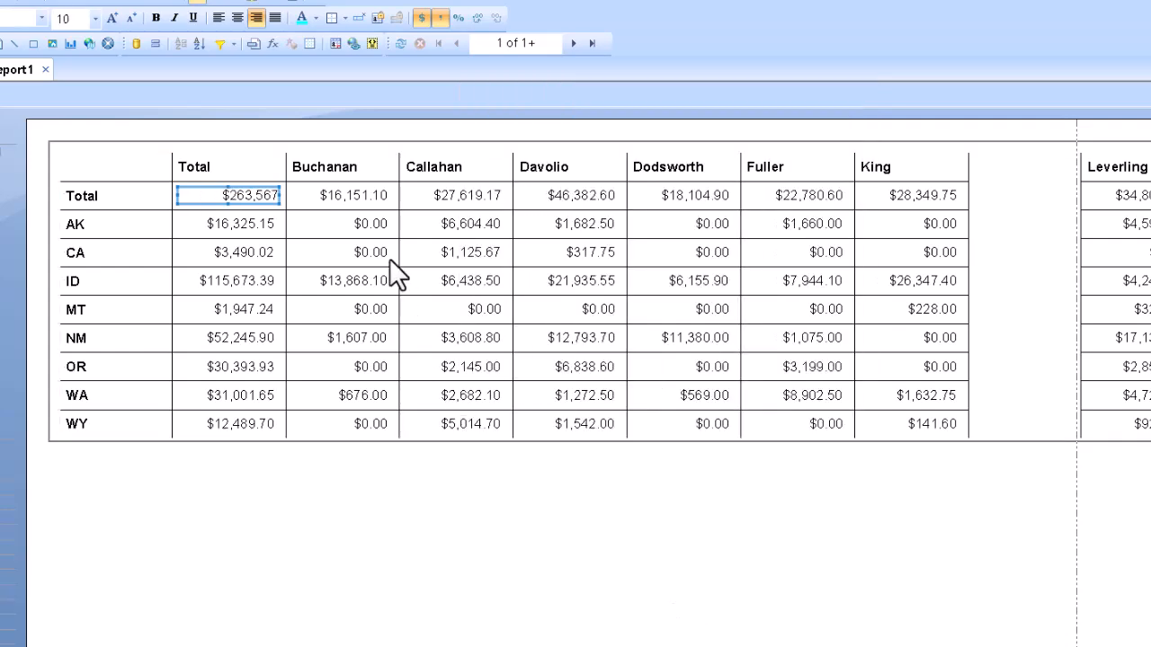
Format the per-employee totals in the Total row with the $-1,123 number style
{"action": "left_click", "coordinate": [369, 200]}
{"action": "right_click", "coordinate": [369, 201]}
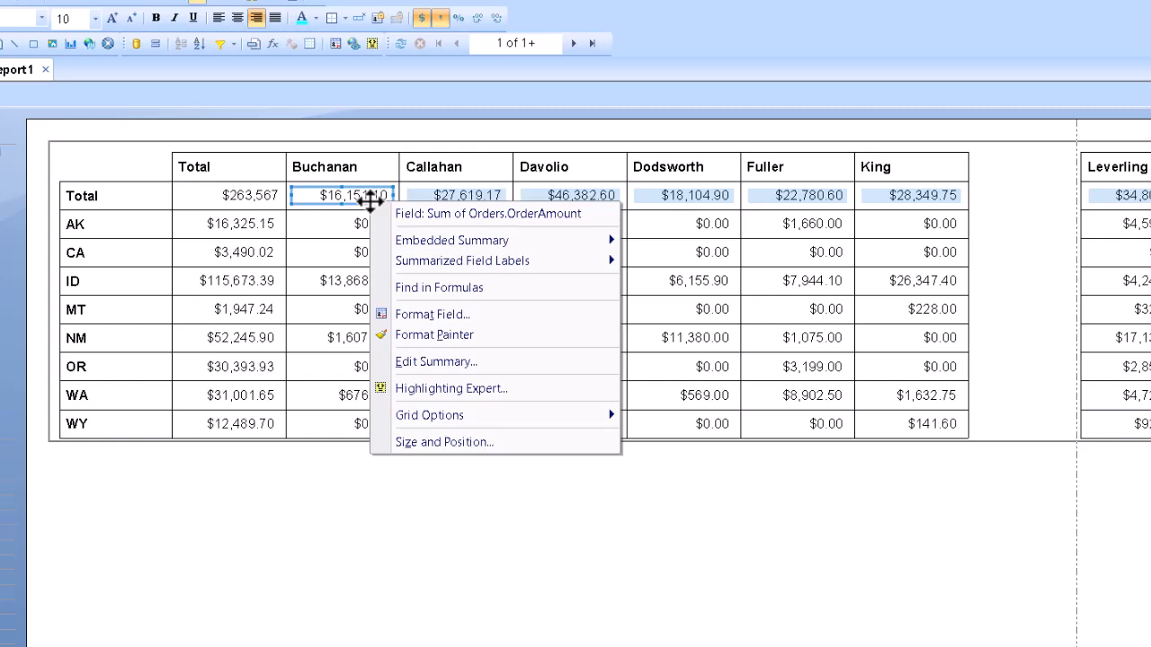
{"action": "left_click", "coordinate": [453, 317]}
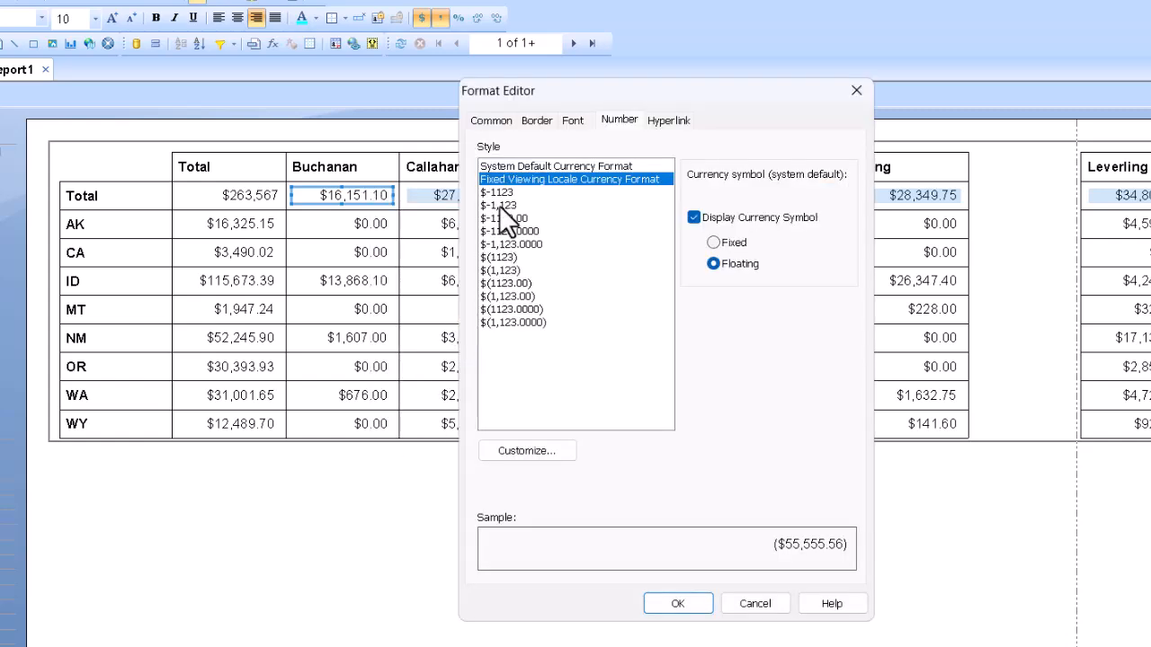
{"action": "left_click", "coordinate": [499, 205]}
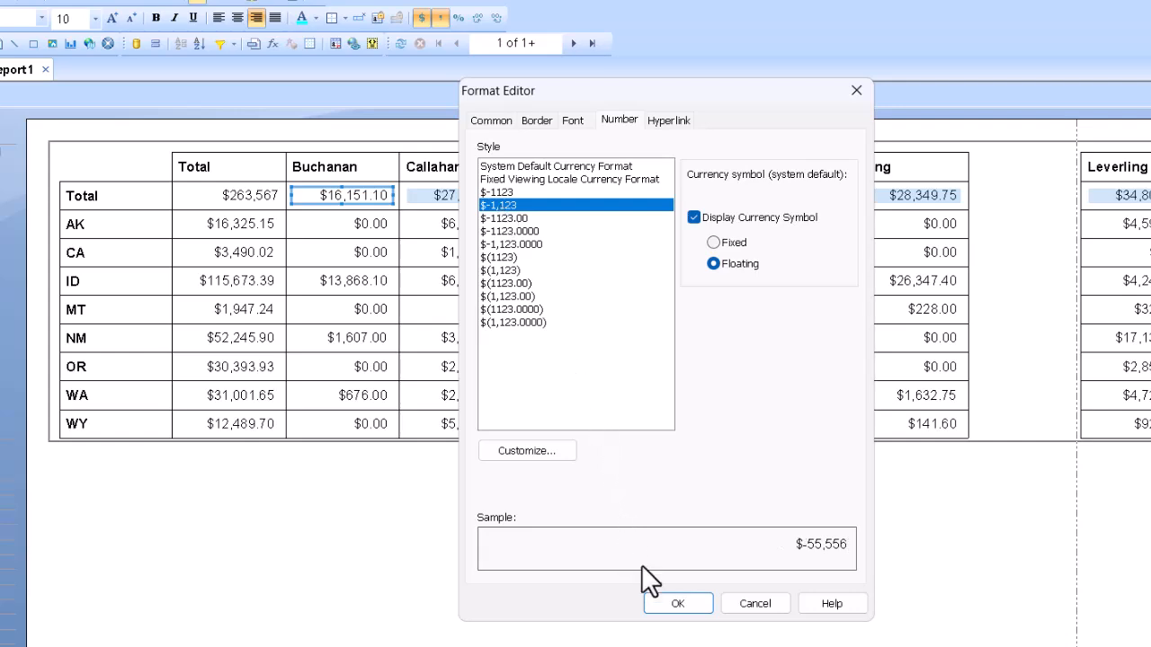
{"action": "left_click", "coordinate": [664, 605]}
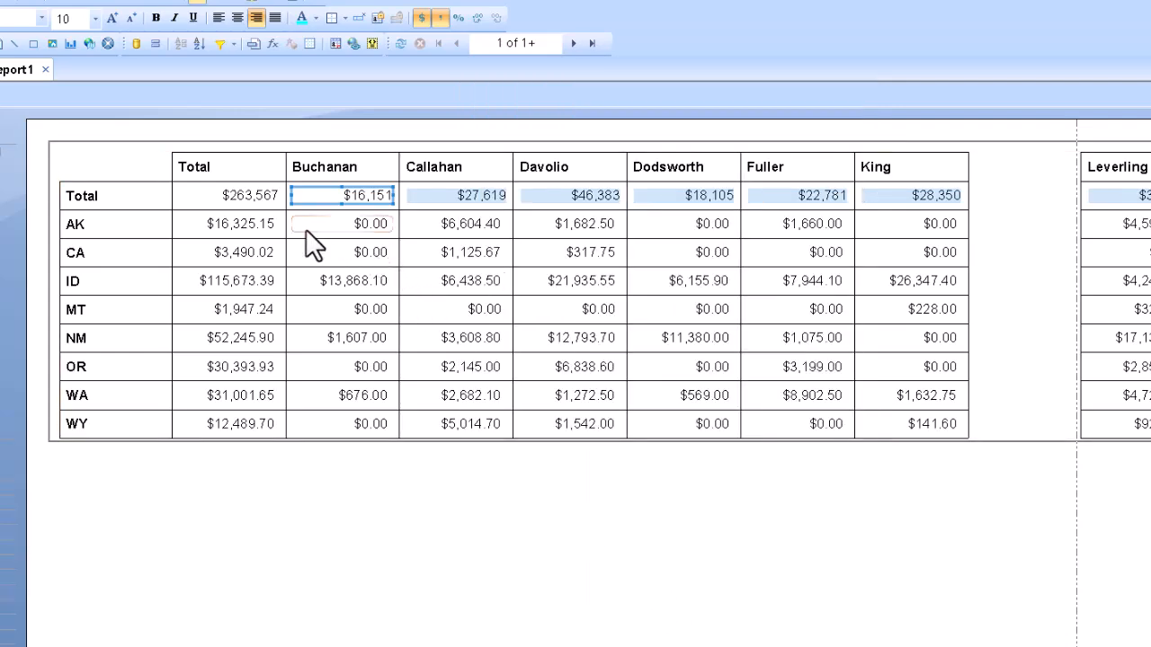
Format the per-region totals in the Total column with the $-1,123 number style
{"action": "right_click", "coordinate": [243, 220]}
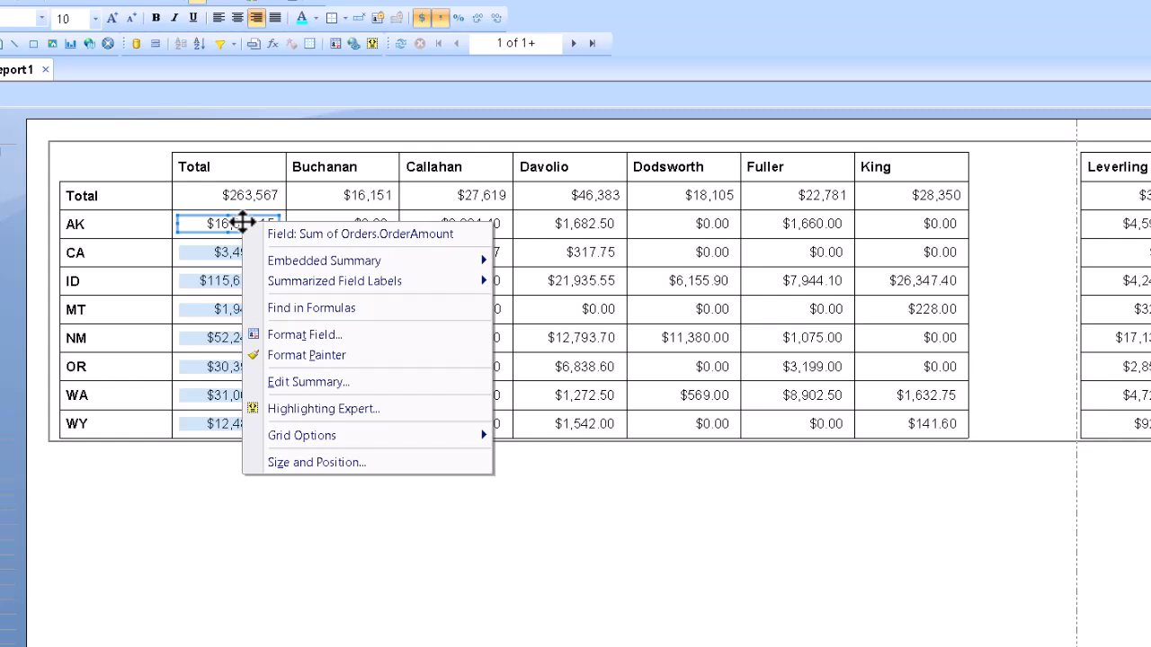
{"action": "left_click", "coordinate": [302, 335]}
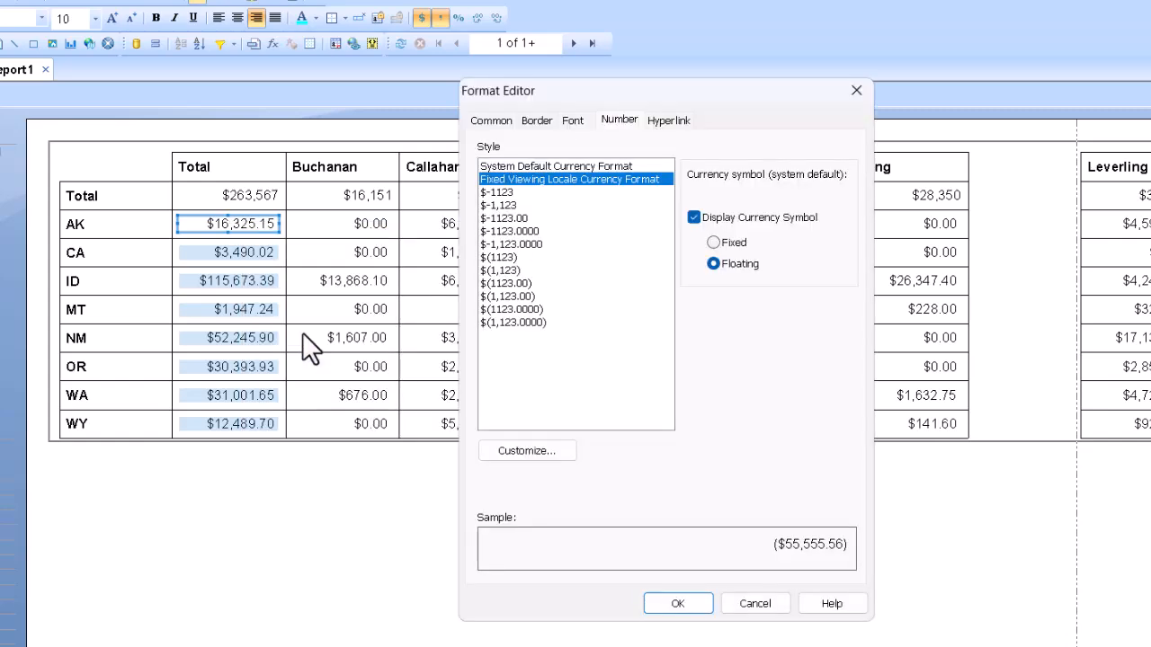
{"action": "left_click", "coordinate": [499, 206]}
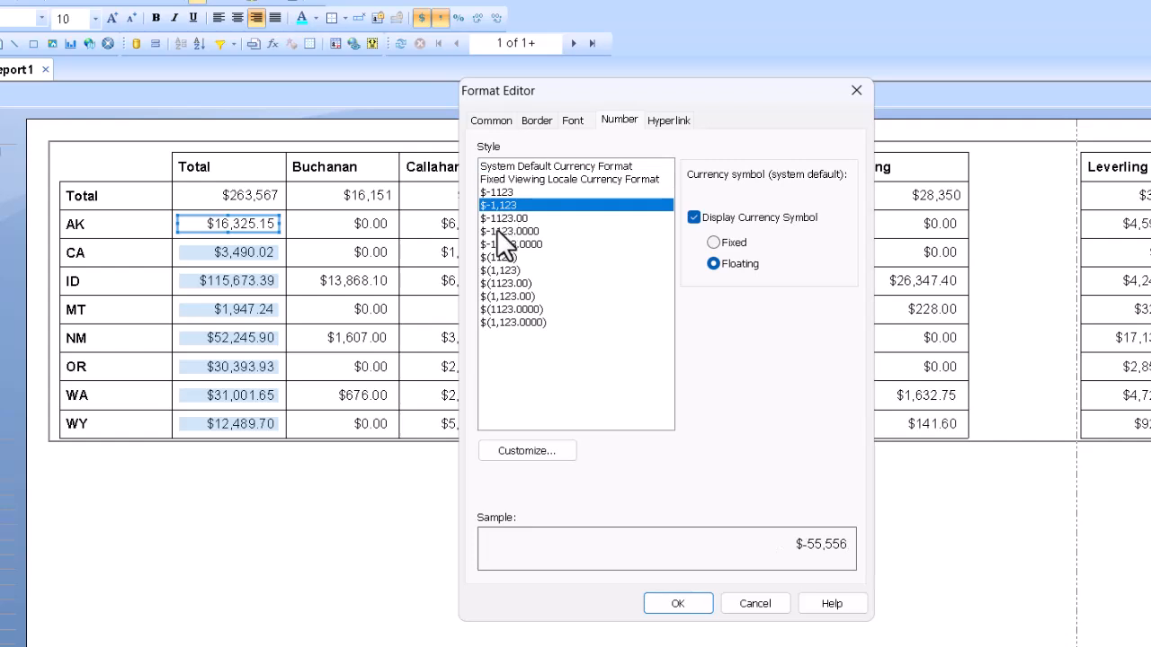
{"action": "left_click", "coordinate": [677, 604]}
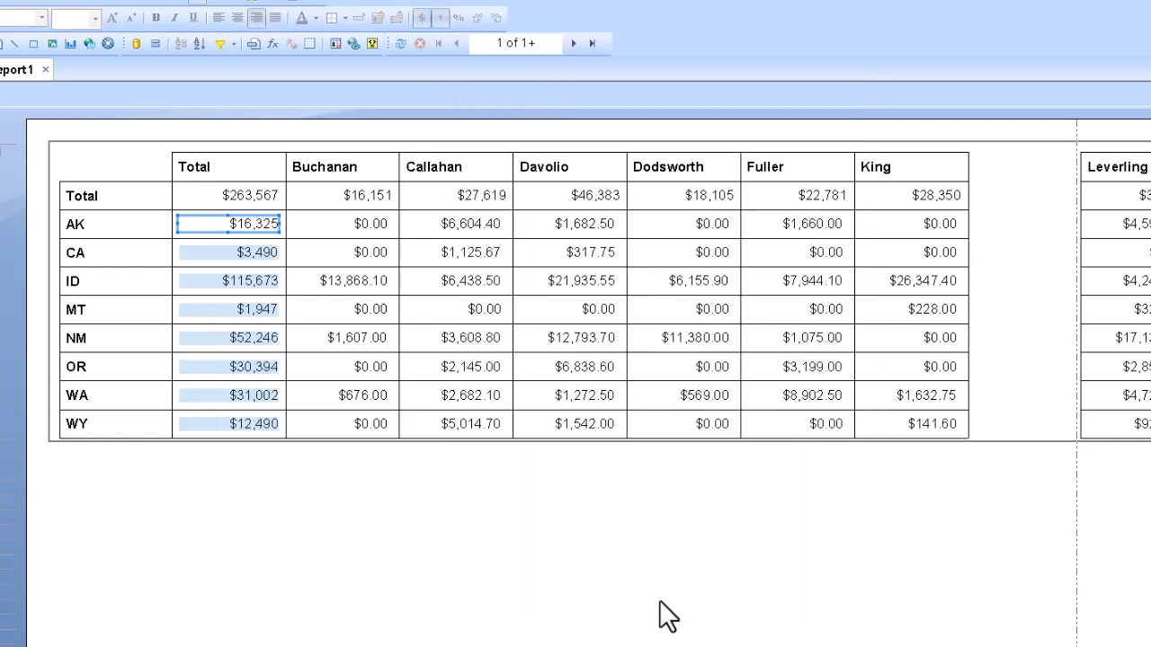
Format the inner cross-tab cells for each region and employee with the $-1,123 number style
{"action": "right_click", "coordinate": [361, 254]}
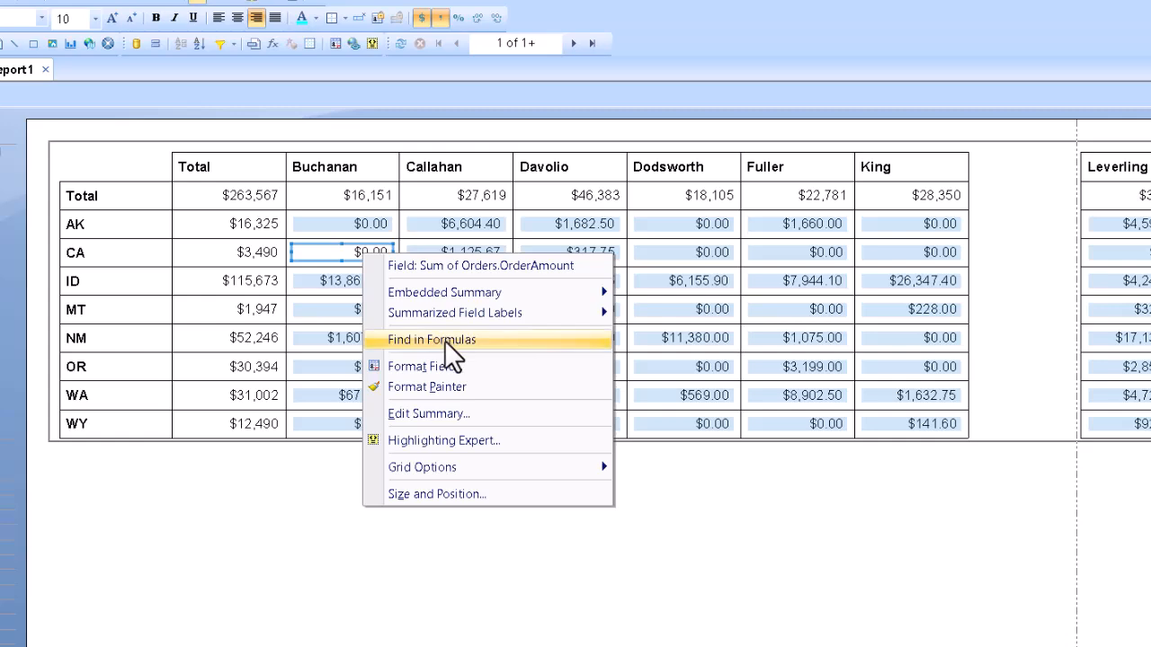
{"action": "left_click", "coordinate": [453, 364]}
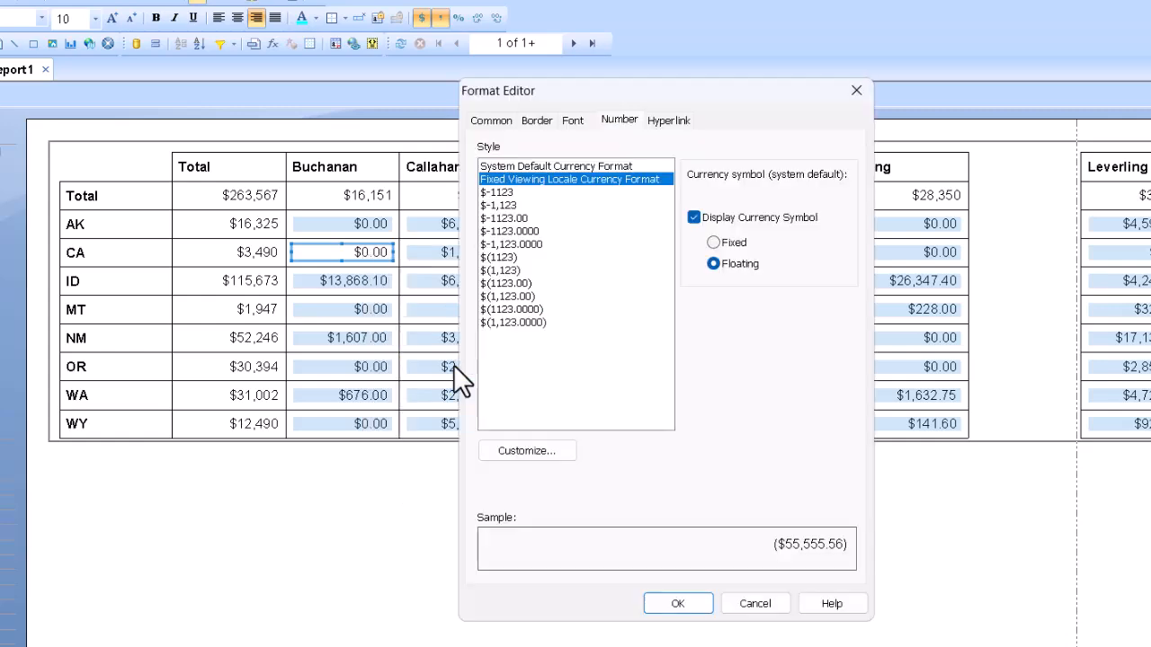
{"action": "left_click", "coordinate": [506, 203]}
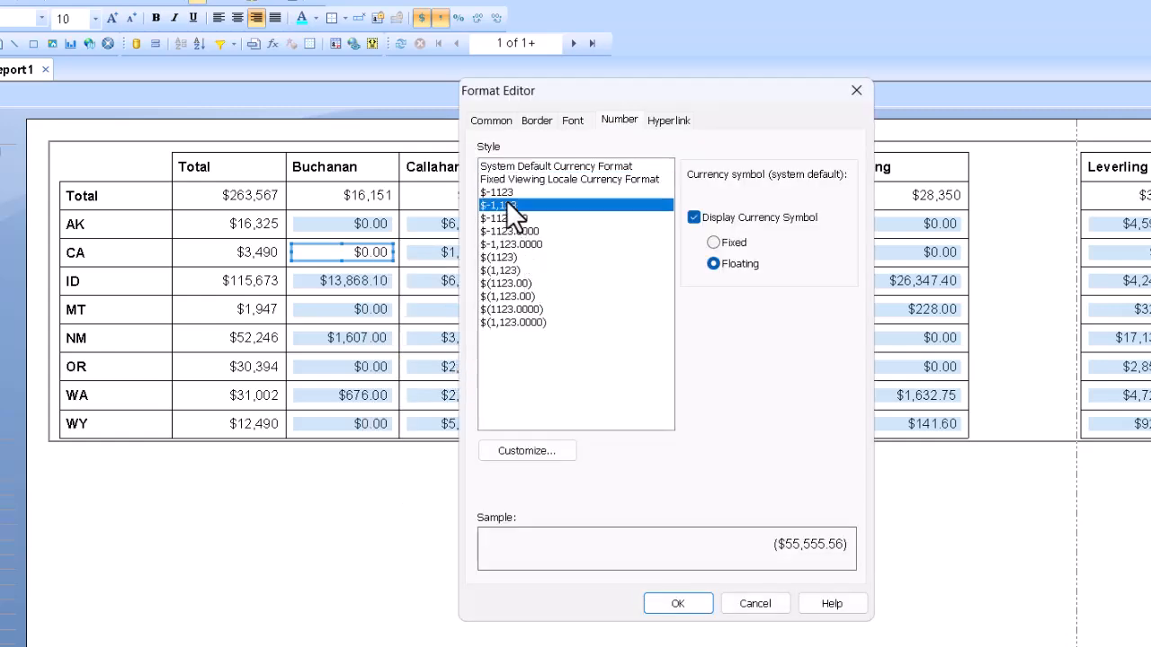
{"action": "left_click", "coordinate": [676, 604]}
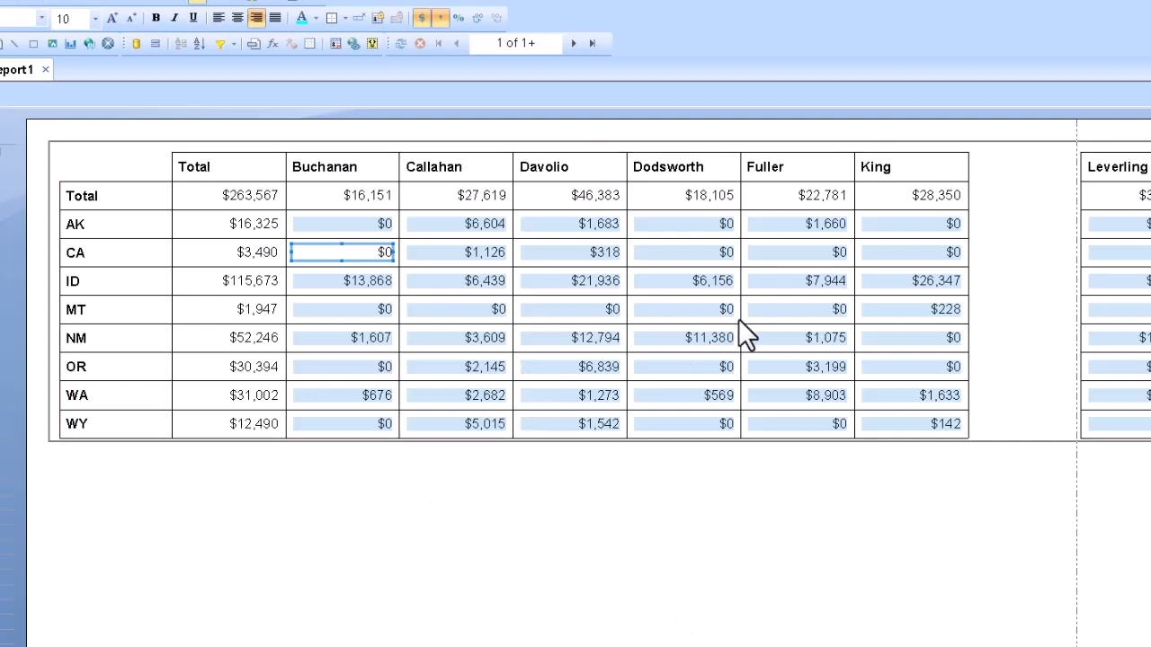
{"action": "left_click", "coordinate": [991, 330]}
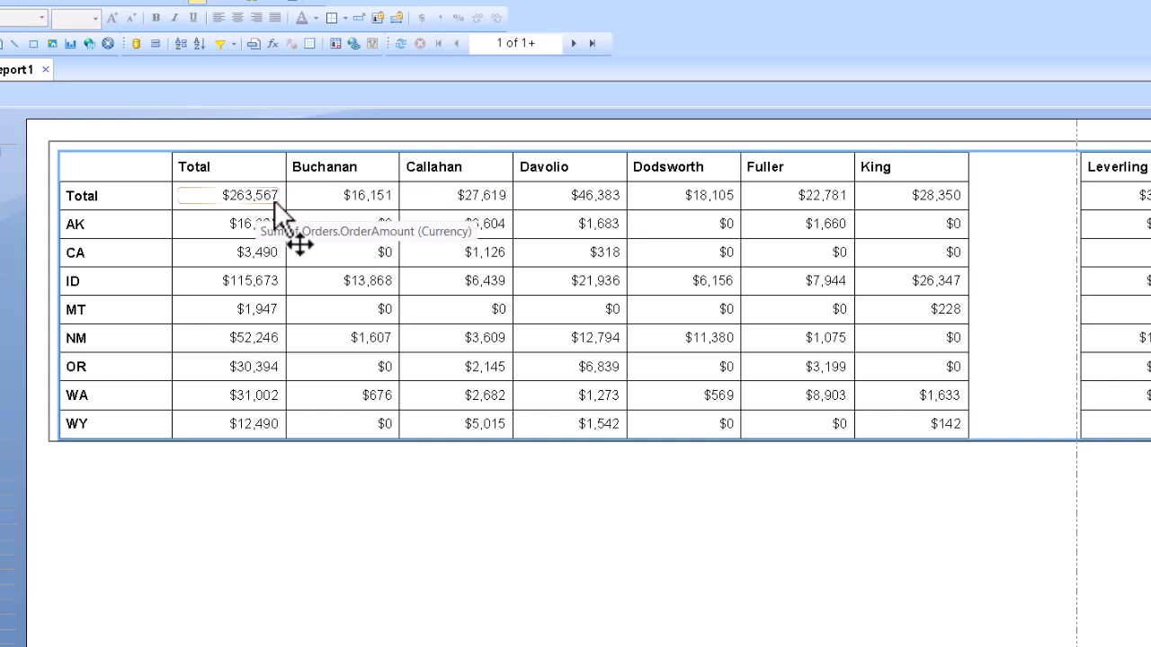
Suppress the row grand totals and column grand totals in the cross-tab's style options
{"action": "right_click", "coordinate": [125, 180]}
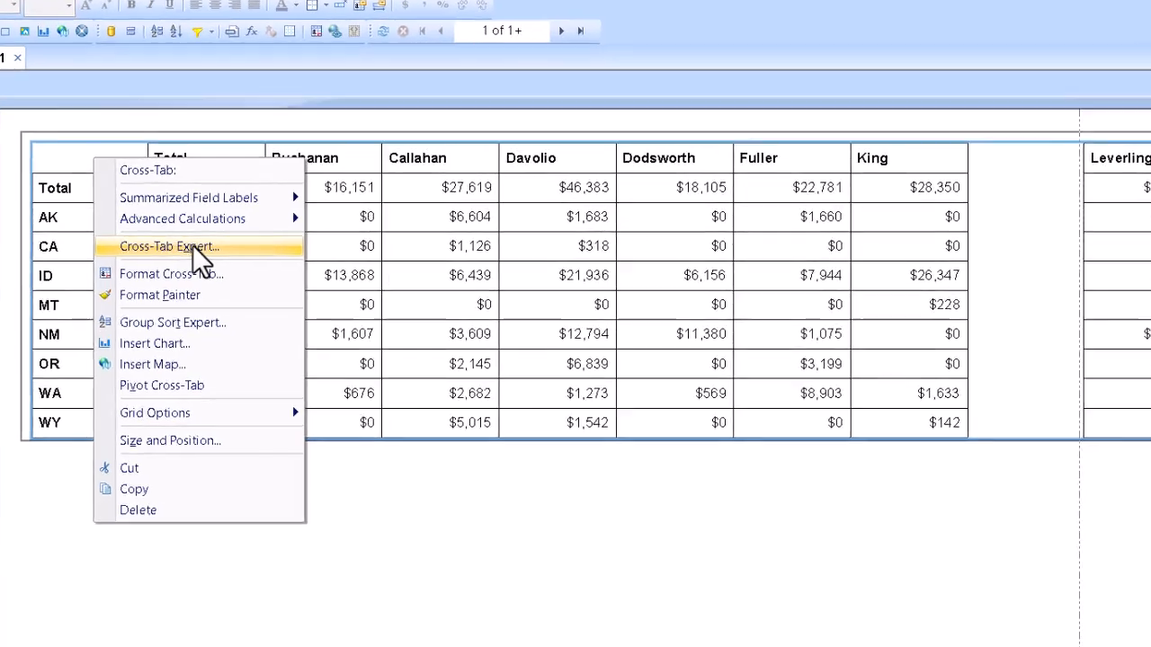
{"action": "left_click", "coordinate": [215, 251]}
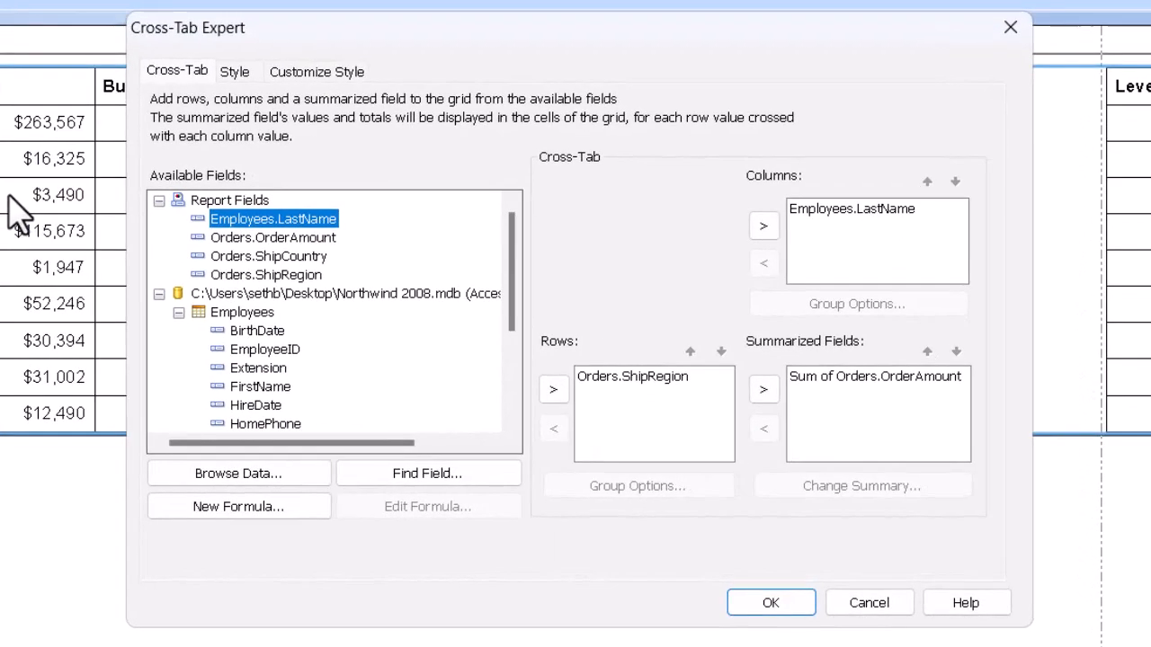
{"action": "left_click", "coordinate": [329, 72]}
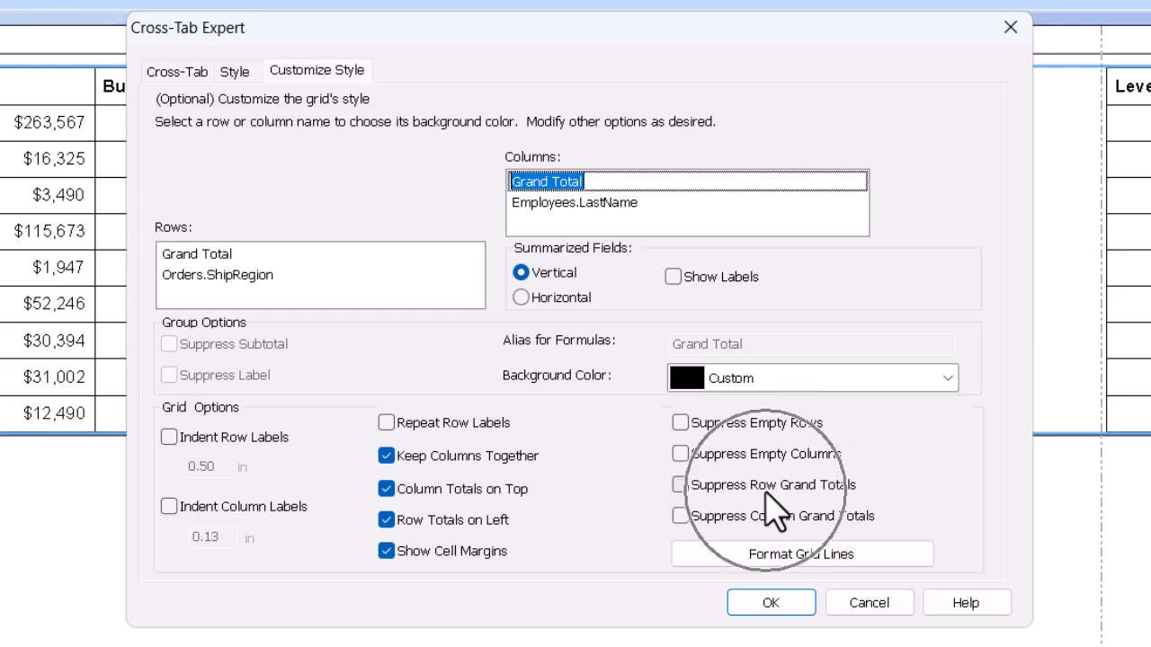
{"action": "left_click", "coordinate": [680, 485]}
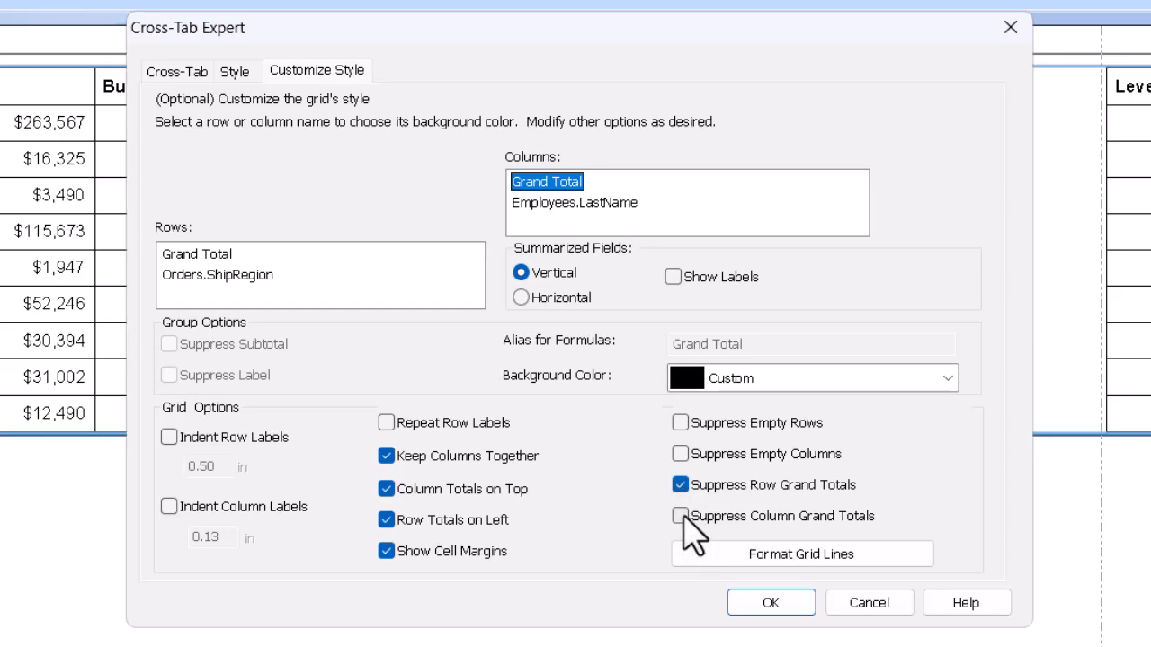
{"action": "left_click", "coordinate": [682, 518]}
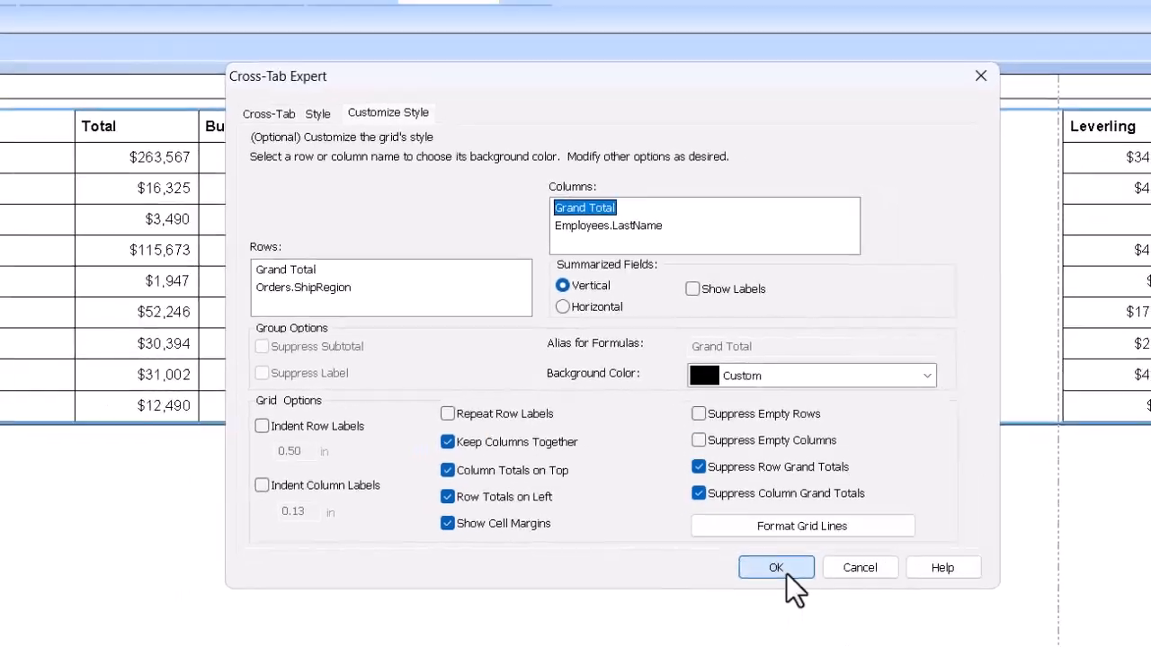
{"action": "left_click", "coordinate": [775, 604]}
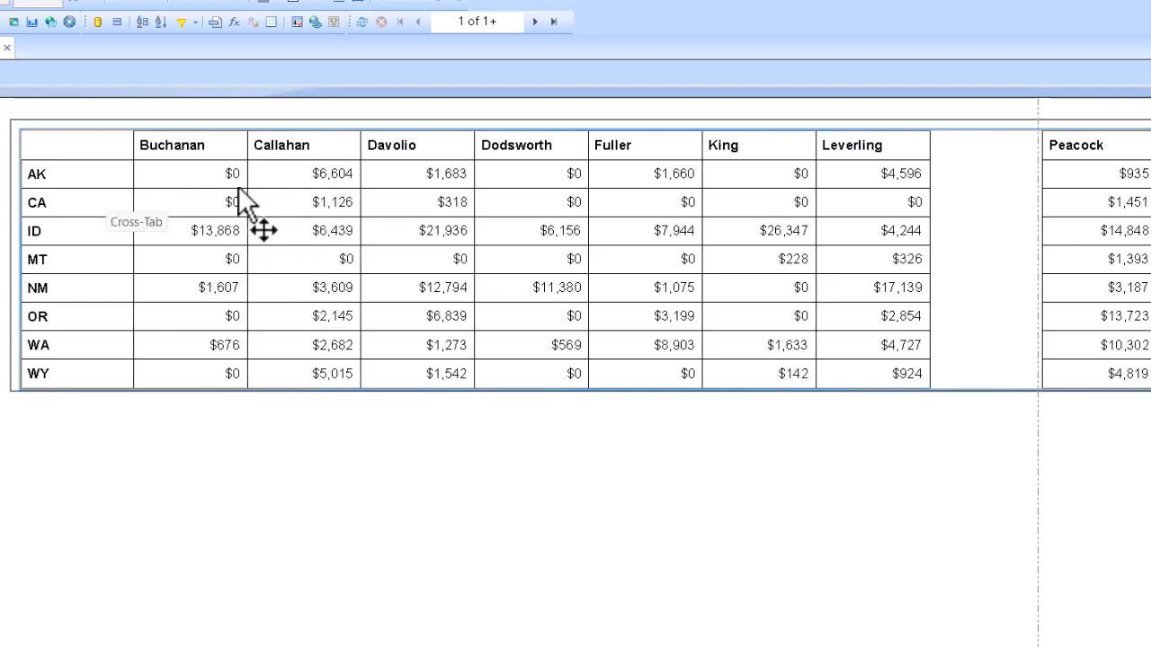
Narrow the order amount cells to about 0.87 in wide to fit all employee columns on one page
{"action": "left_click", "coordinate": [321, 201]}
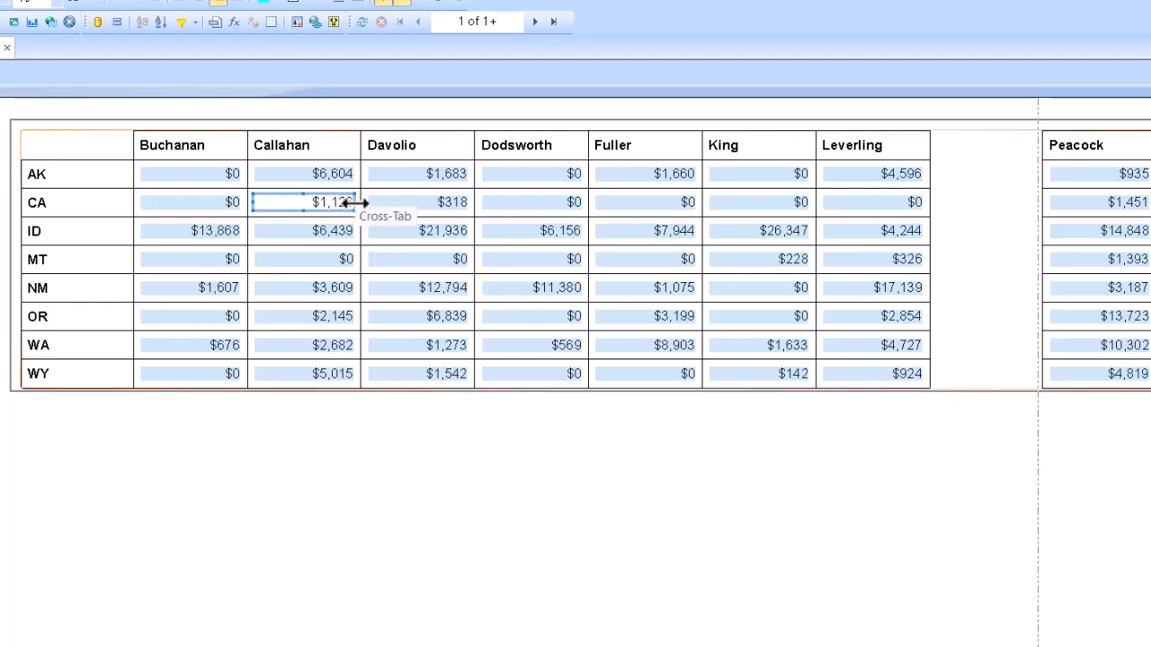
{"action": "left_click_drag", "start_coordinate": [349, 203], "coordinate": [341, 202]}
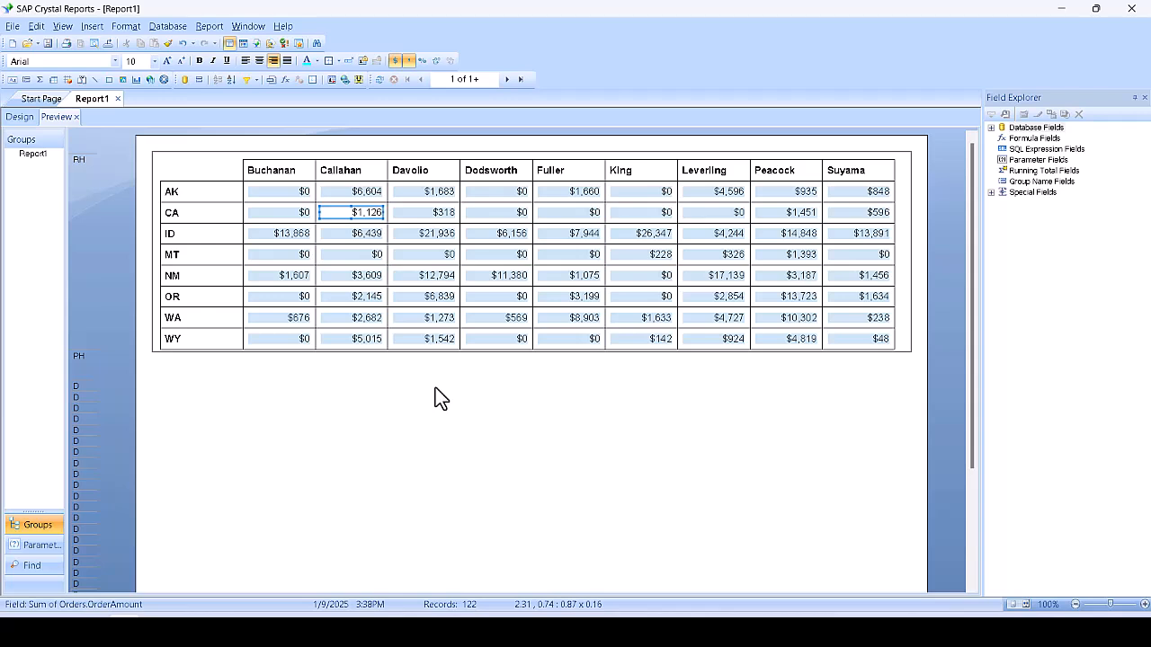
{"action": "left_click", "coordinate": [499, 413]}
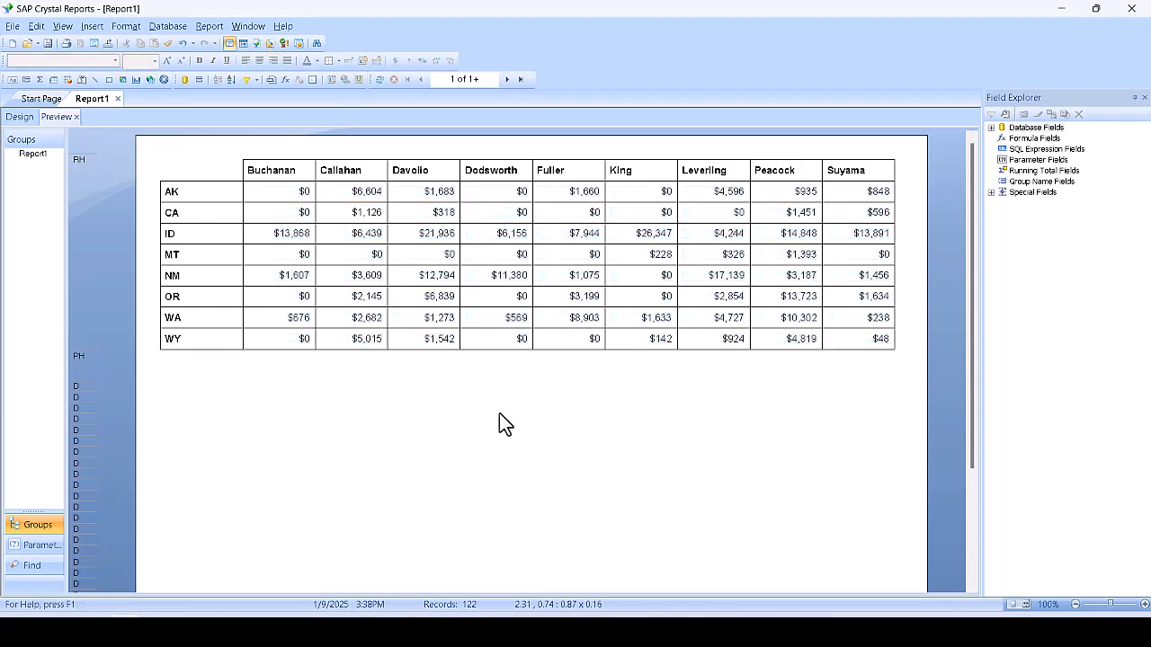